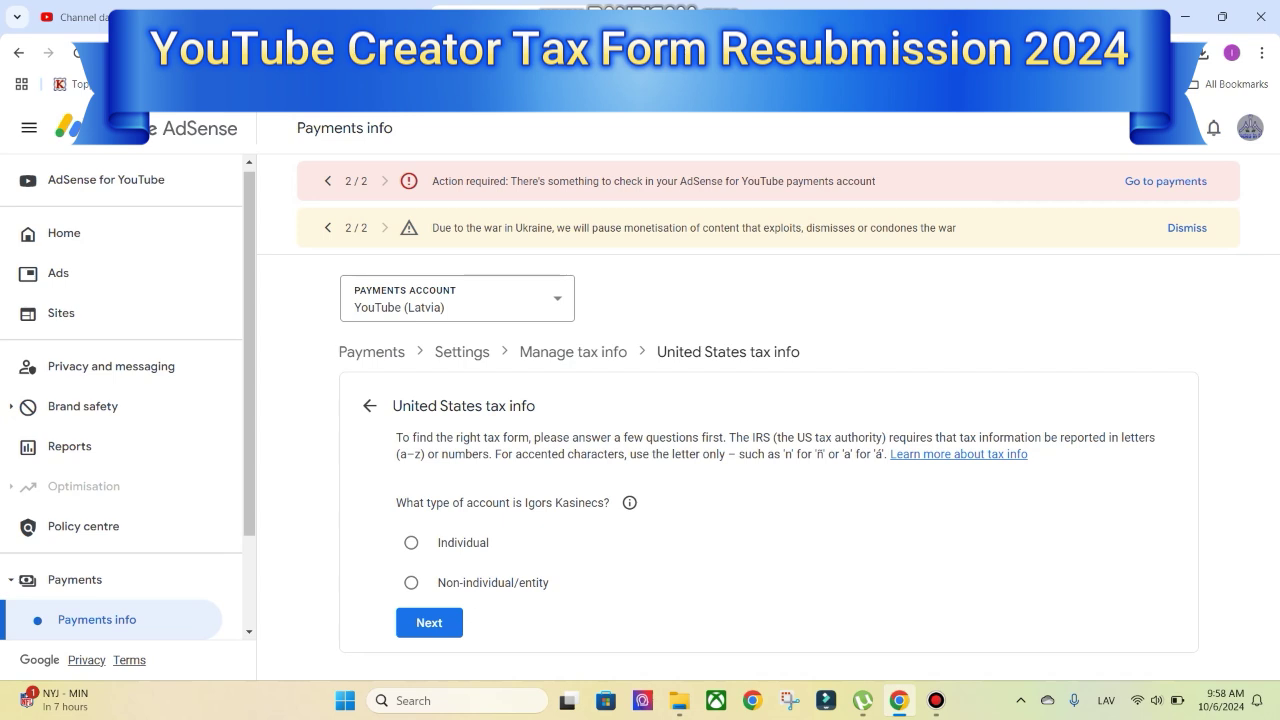
Declare the account type as Individual and answer No to being a US citizen or resident
click(411, 543)
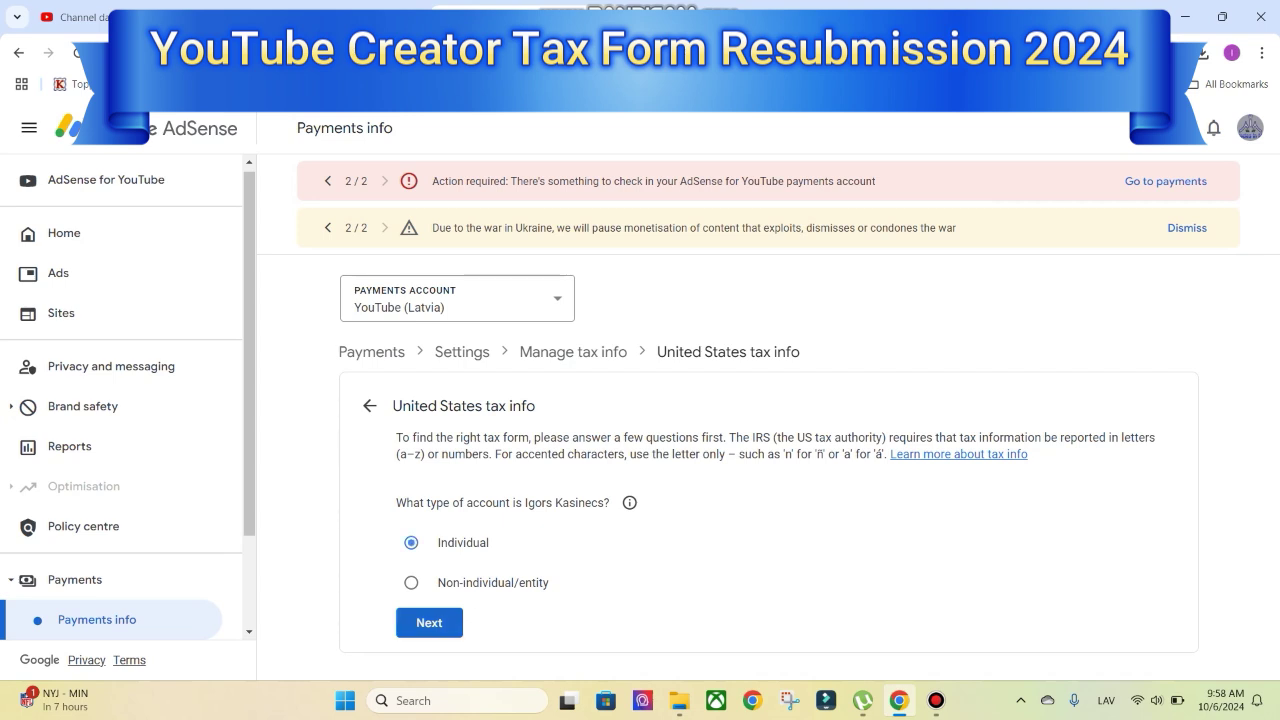
click(429, 622)
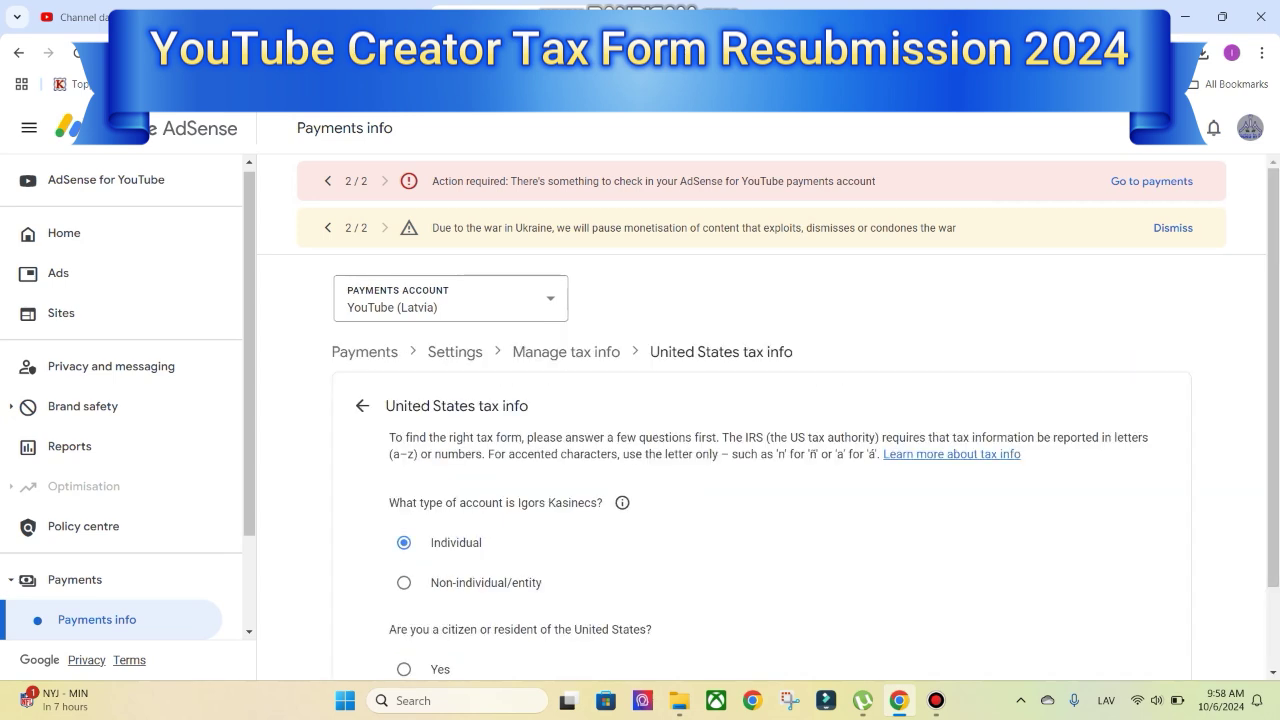
scroll(760, 420, down, 1)
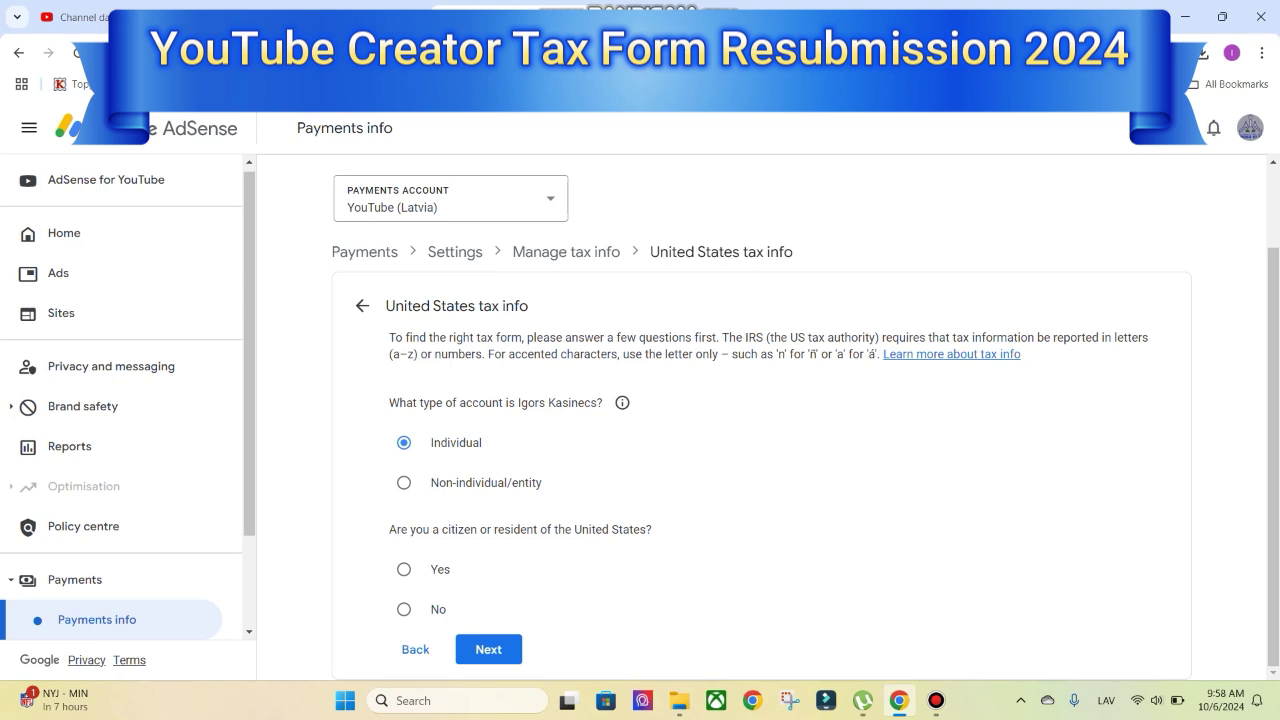
click(404, 610)
click(488, 650)
Choose W-8BEN as the W-8 tax form type and start the form
scroll(760, 420, down, 2)
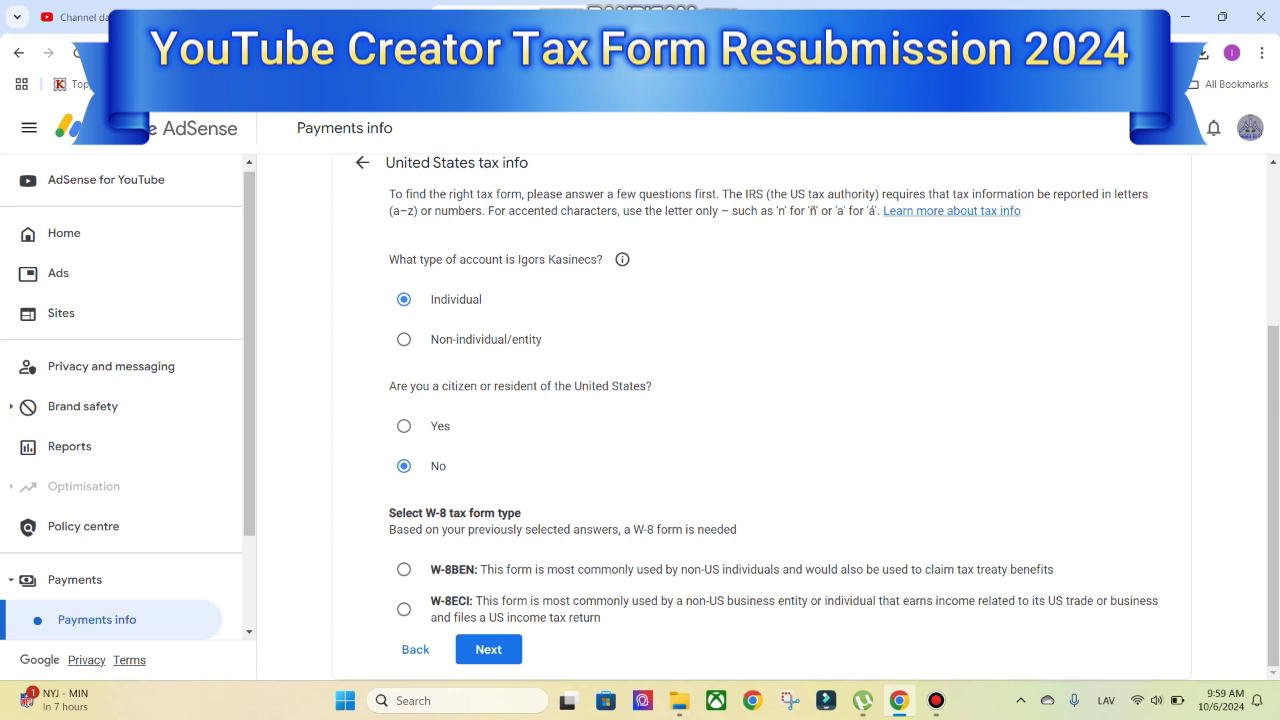
click(404, 569)
click(530, 650)
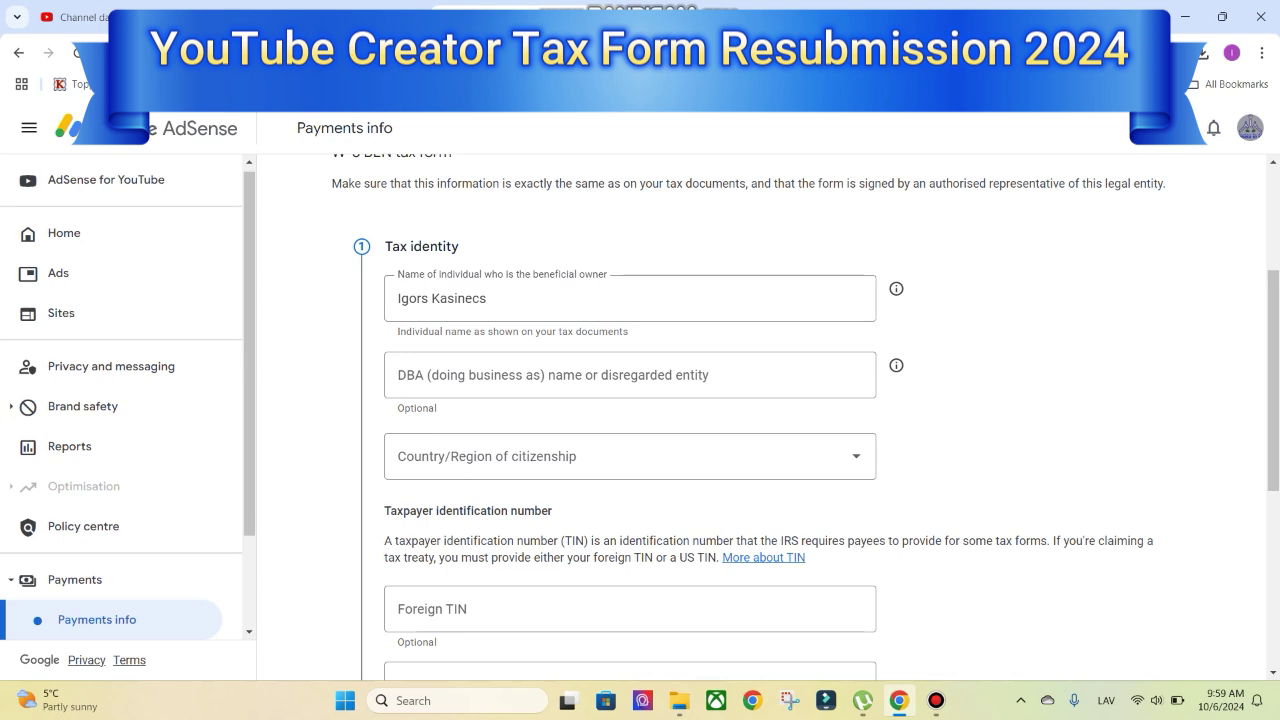
Set the country of citizenship to Latvia in the tax identity section and continue to the address section
click(630, 456)
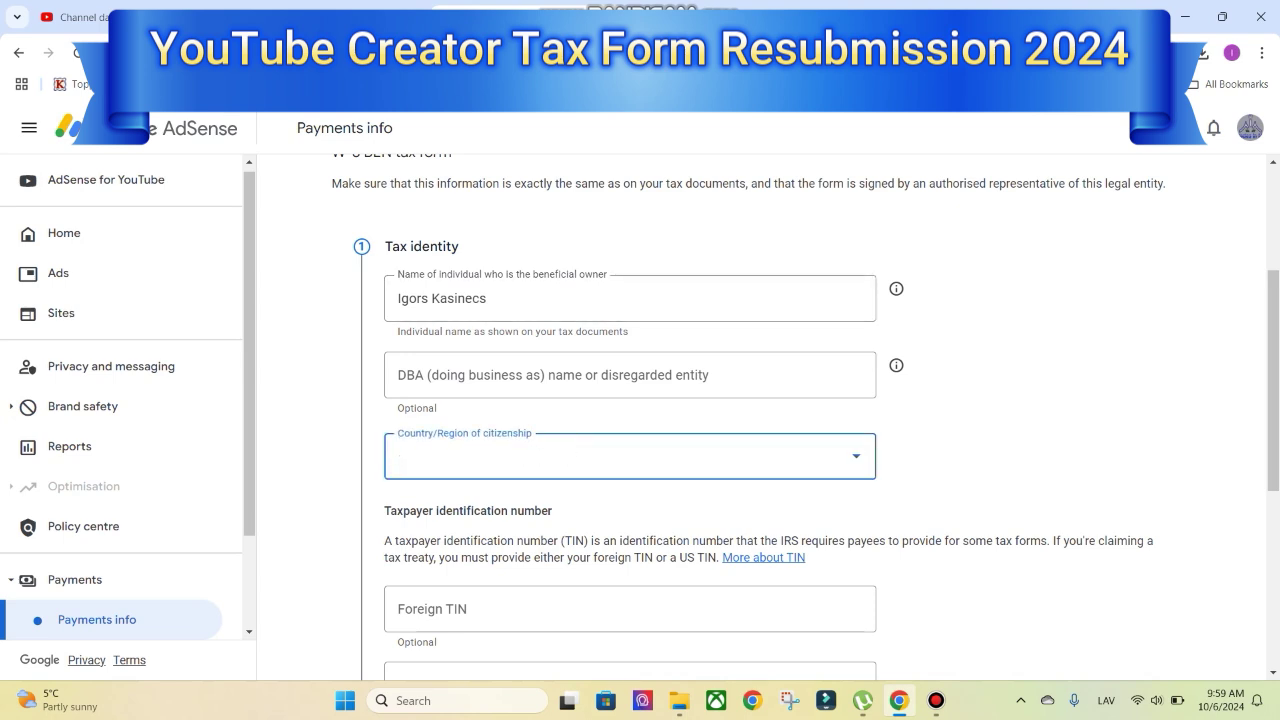
drag(661, 508, 661, 665)
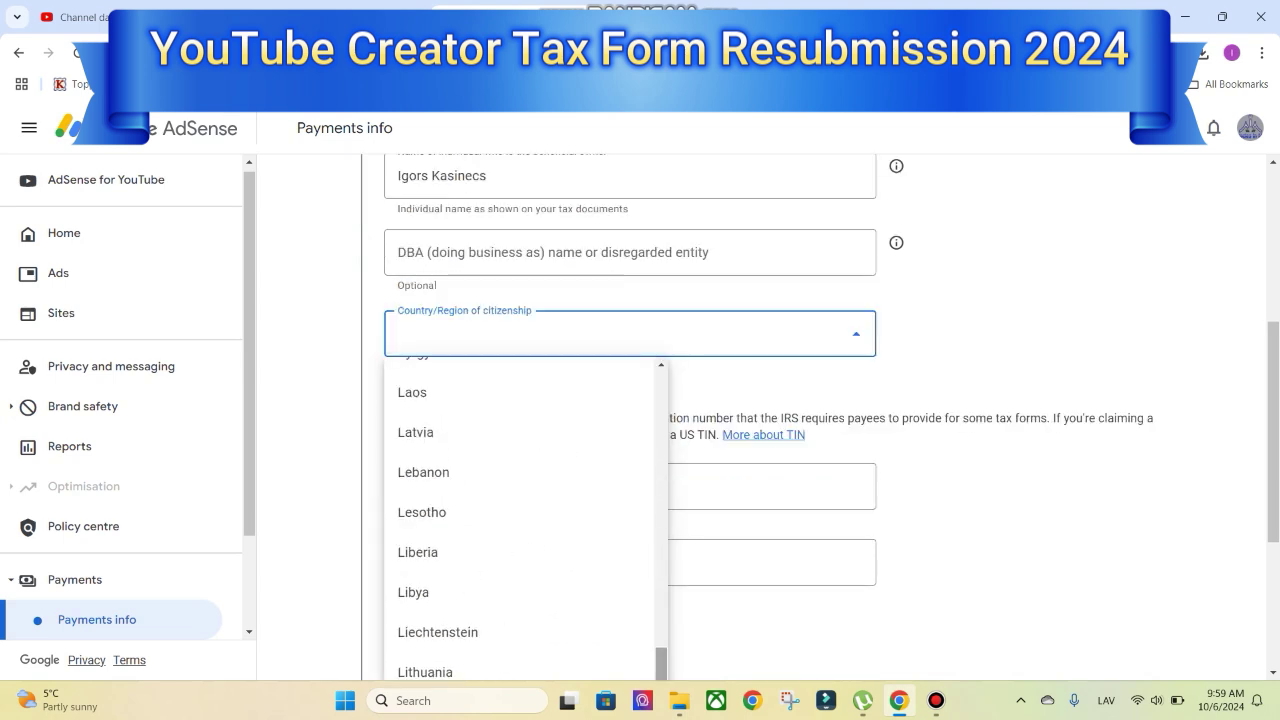
click(470, 433)
scroll(630, 420, down, 1)
click(630, 408)
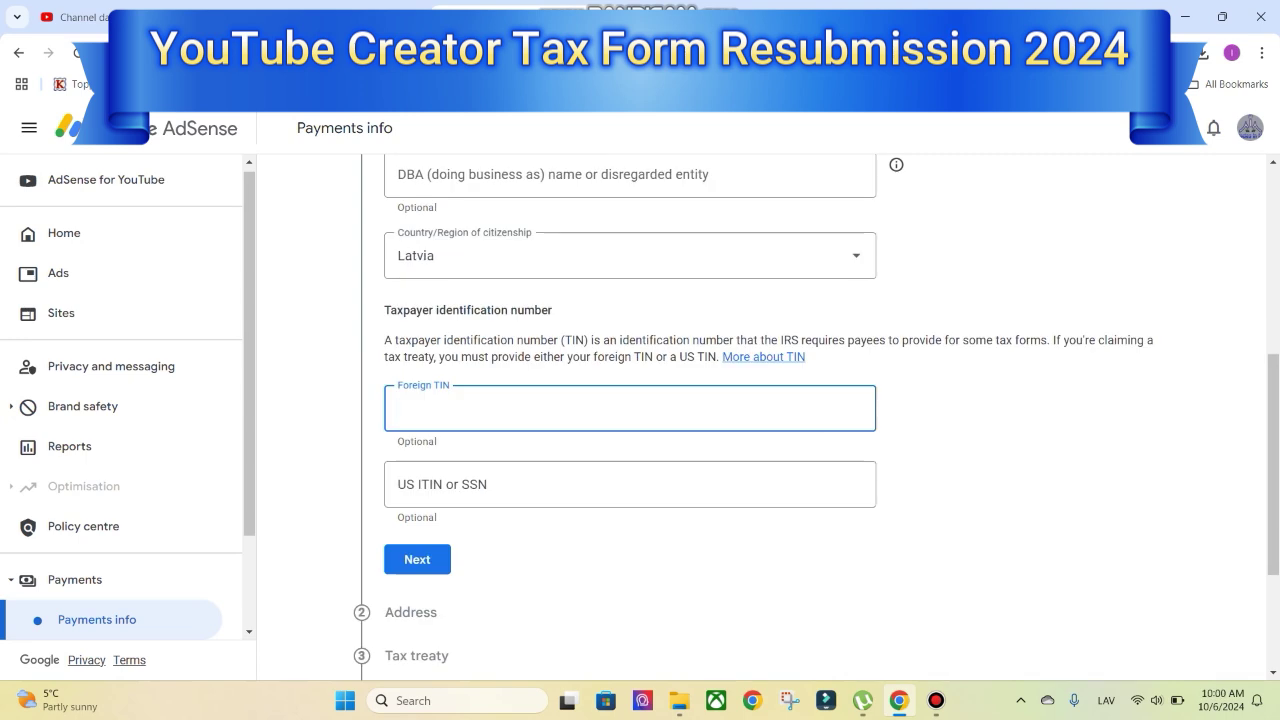
click(417, 559)
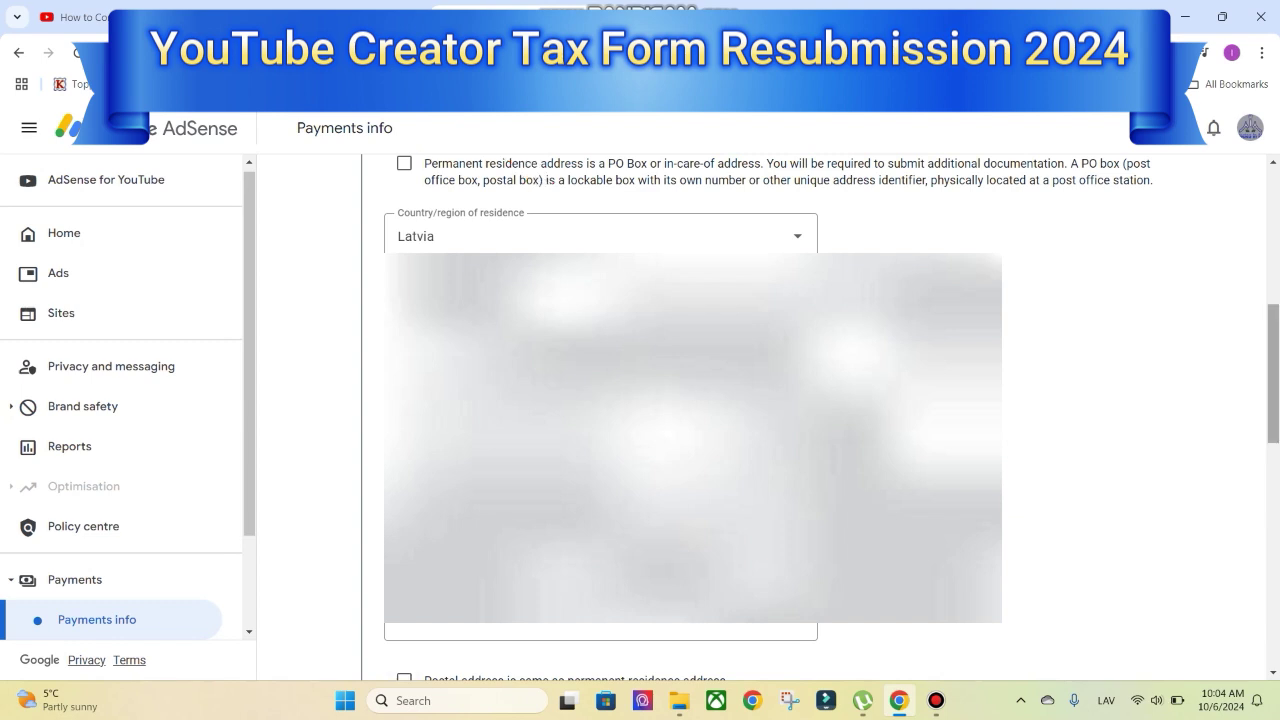
Mark the postal address as the same as the permanent residence address and continue to the tax treaty section
scroll(760, 400, down, 1)
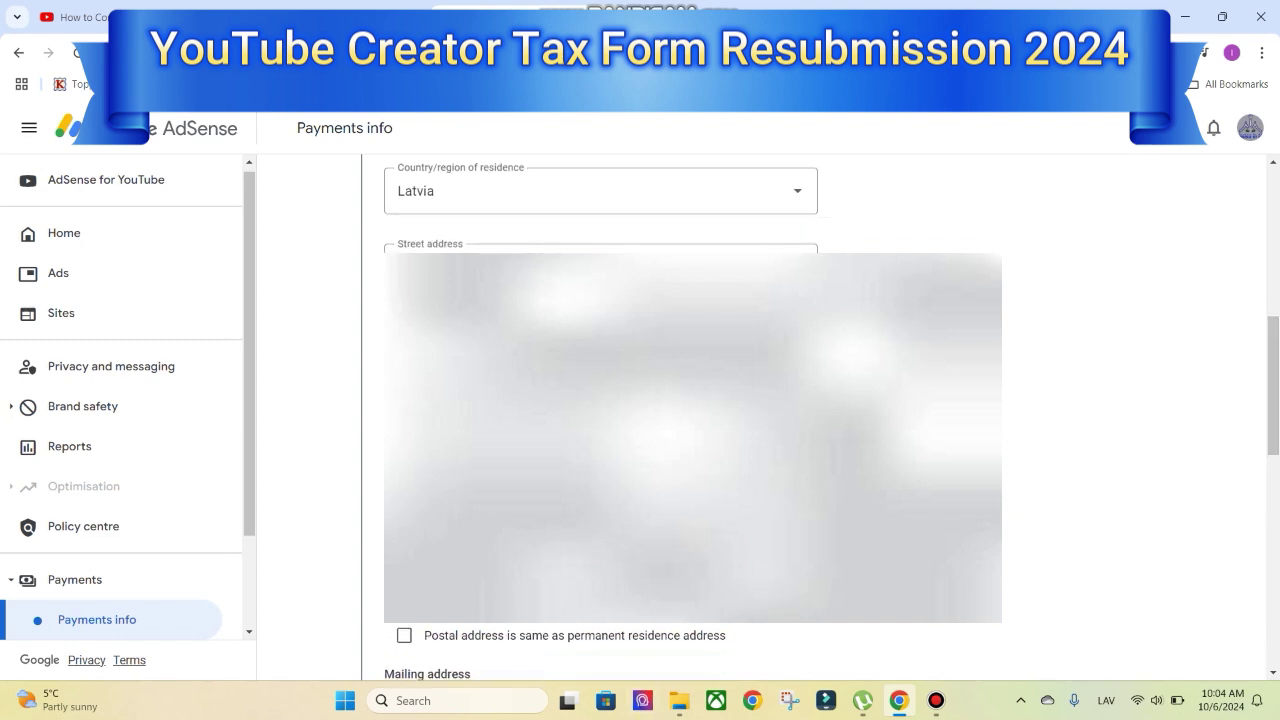
click(404, 636)
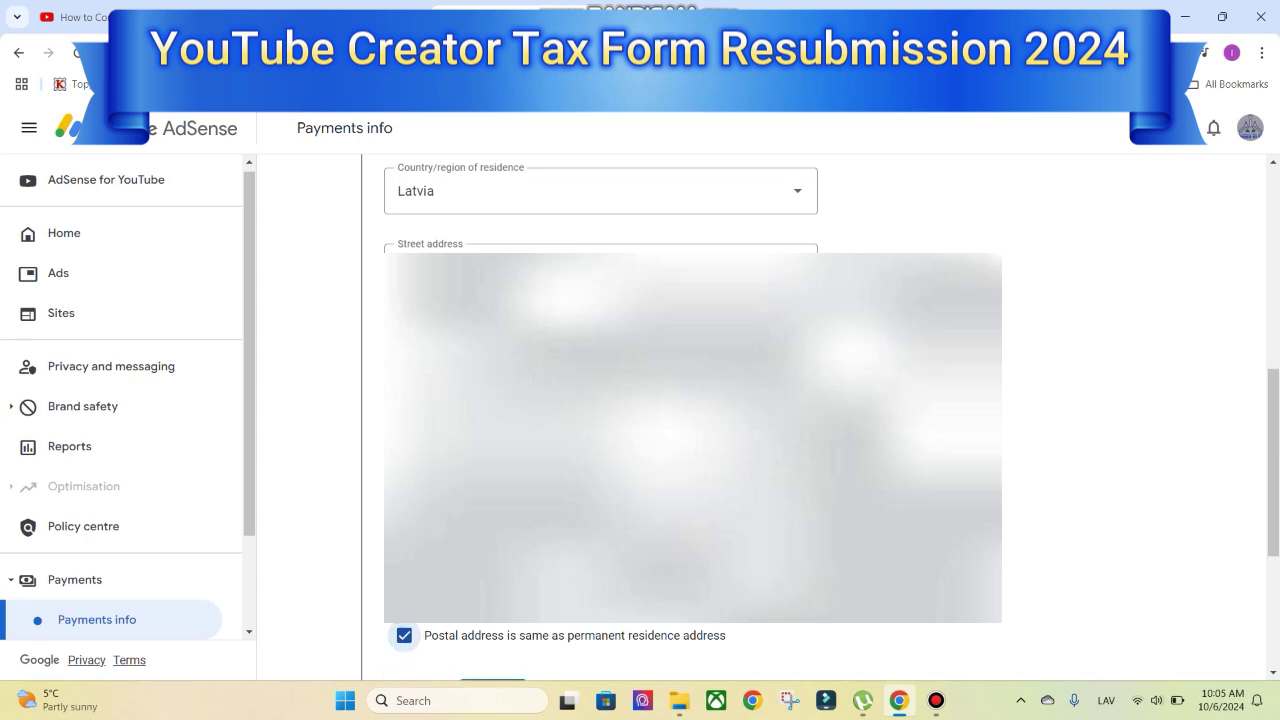
scroll(760, 416, down, 1)
click(492, 626)
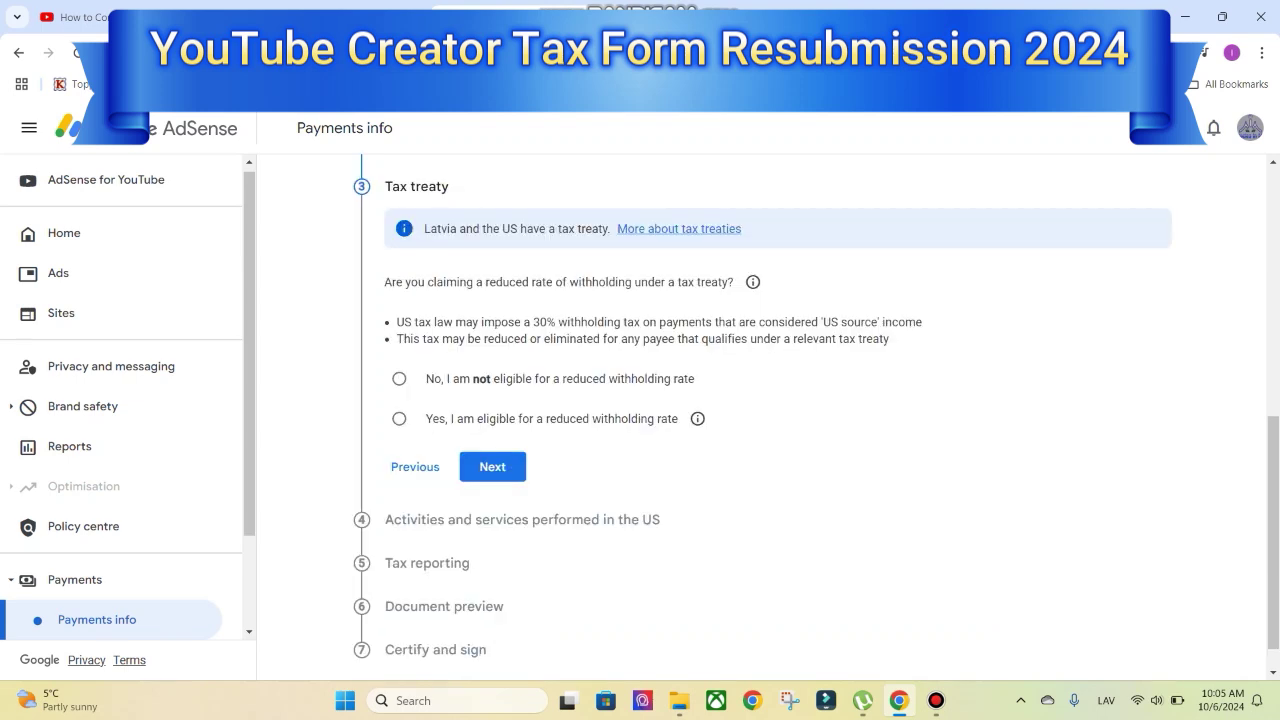
Claim eligibility for a reduced withholding rate as a resident of Latvia under its income tax treaty with the US
drag(555, 229, 600, 229)
click(600, 229)
click(399, 419)
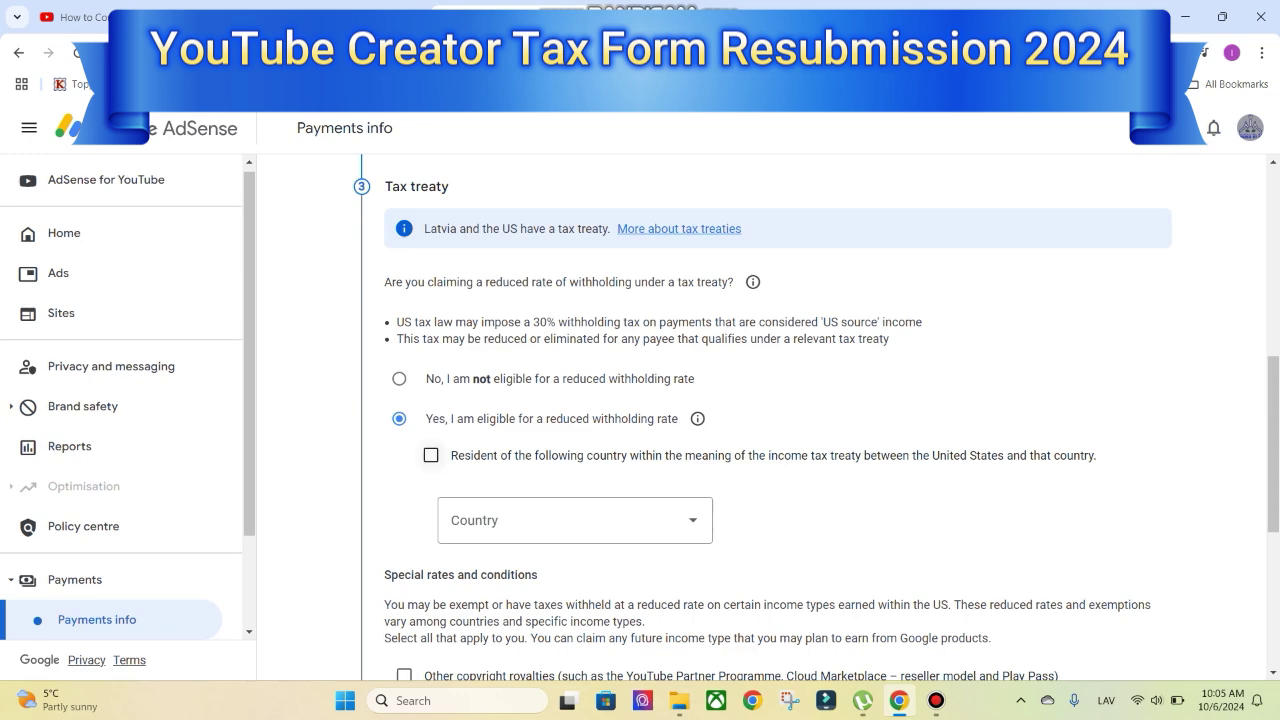
click(431, 455)
click(575, 520)
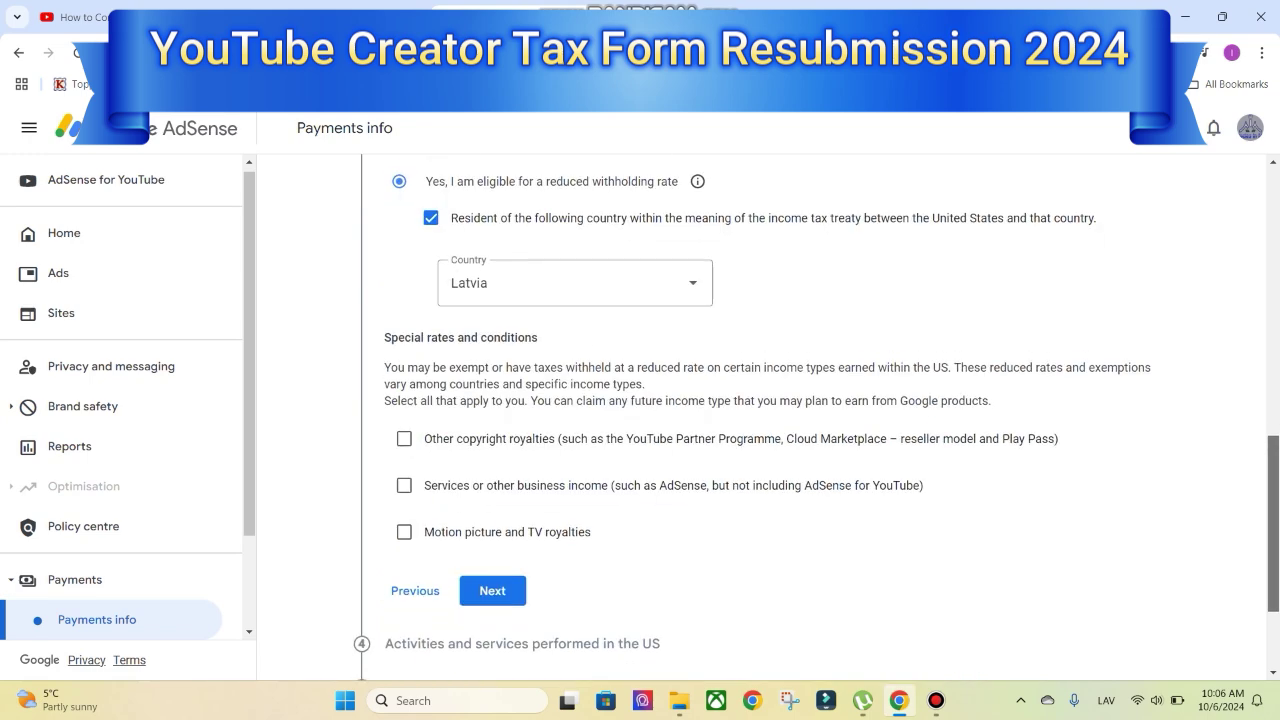
Claim other copyright royalties under Article 12 and paragraph 2B at the 10% reduced treaty rate, confirming the treaty terms are met
scroll(640, 420, down, 3)
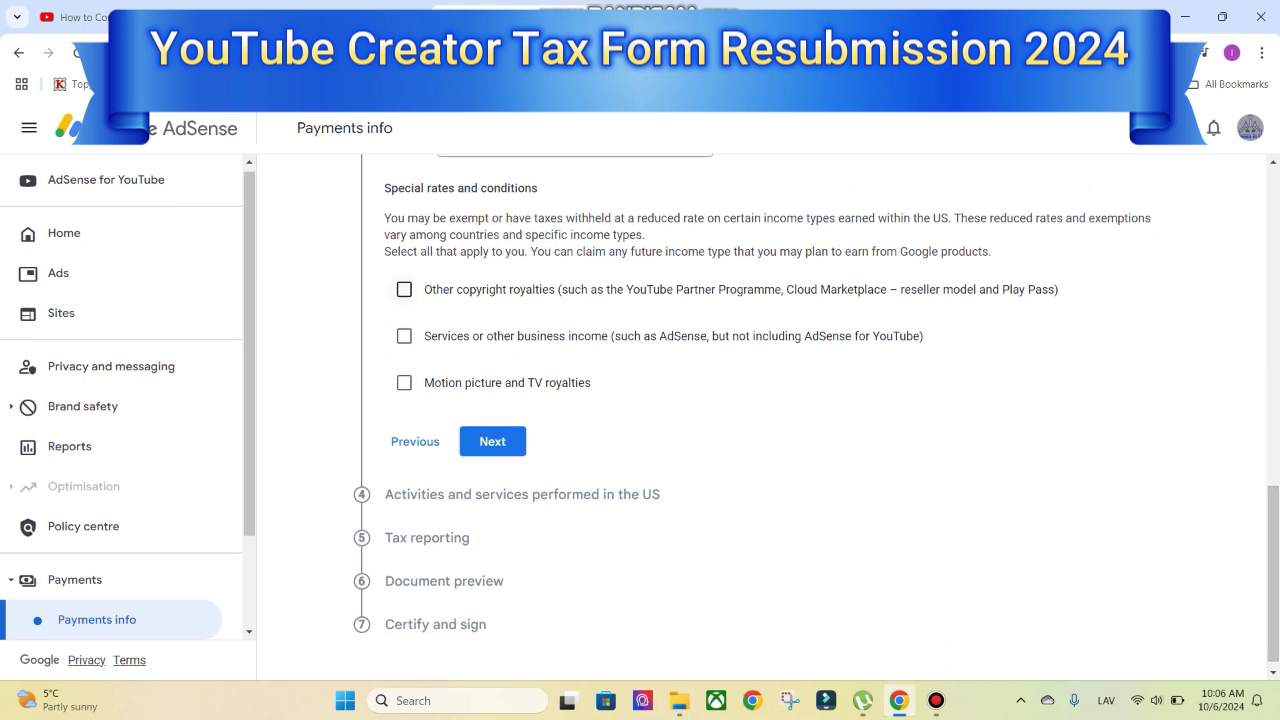
click(404, 290)
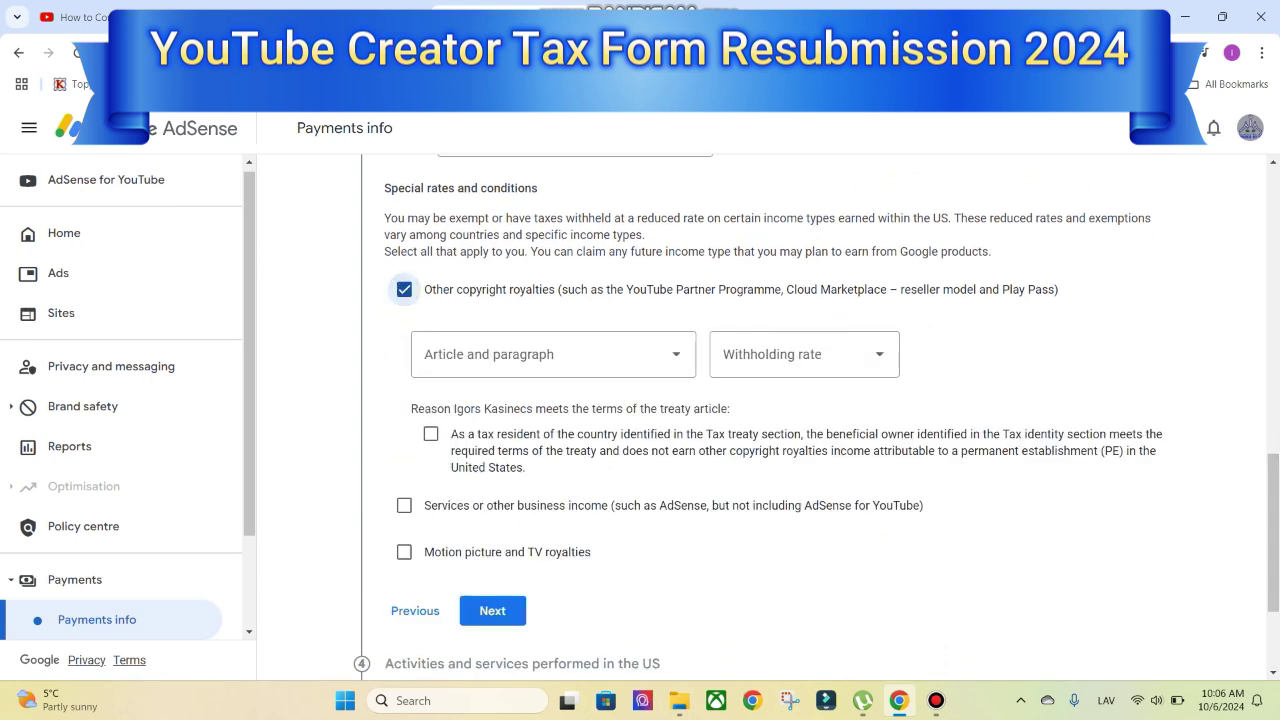
click(553, 354)
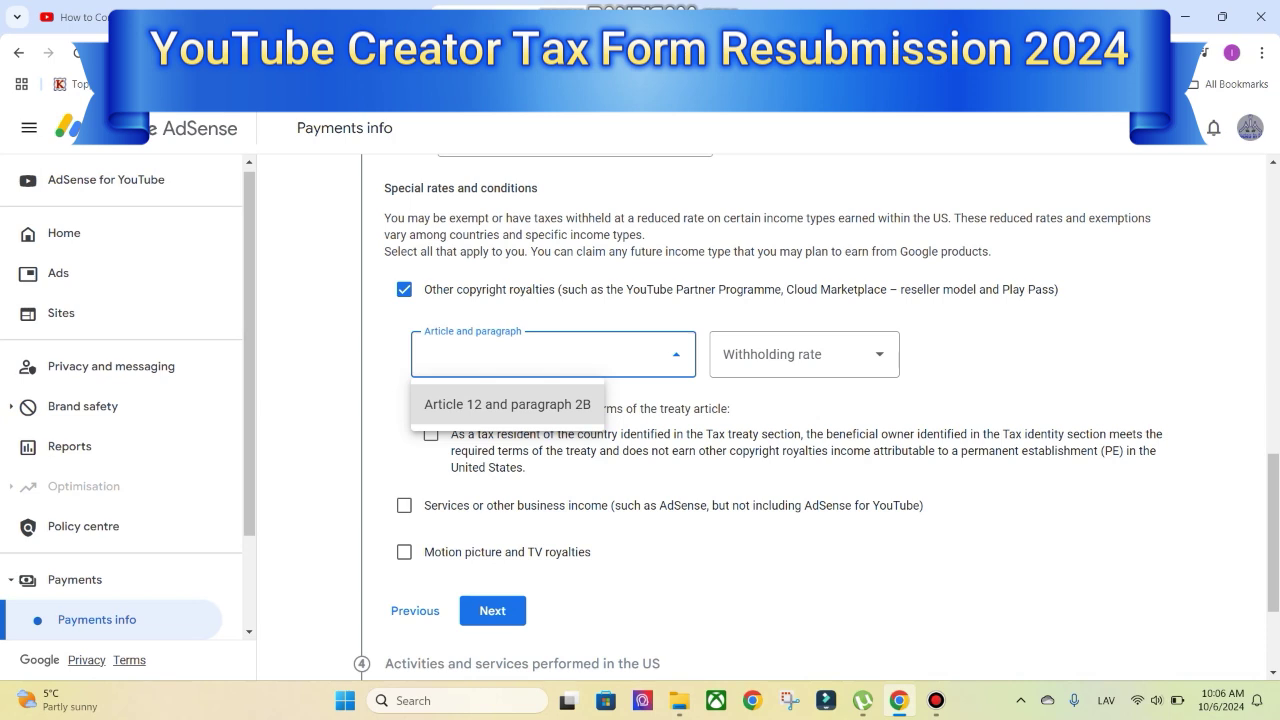
click(507, 404)
click(804, 354)
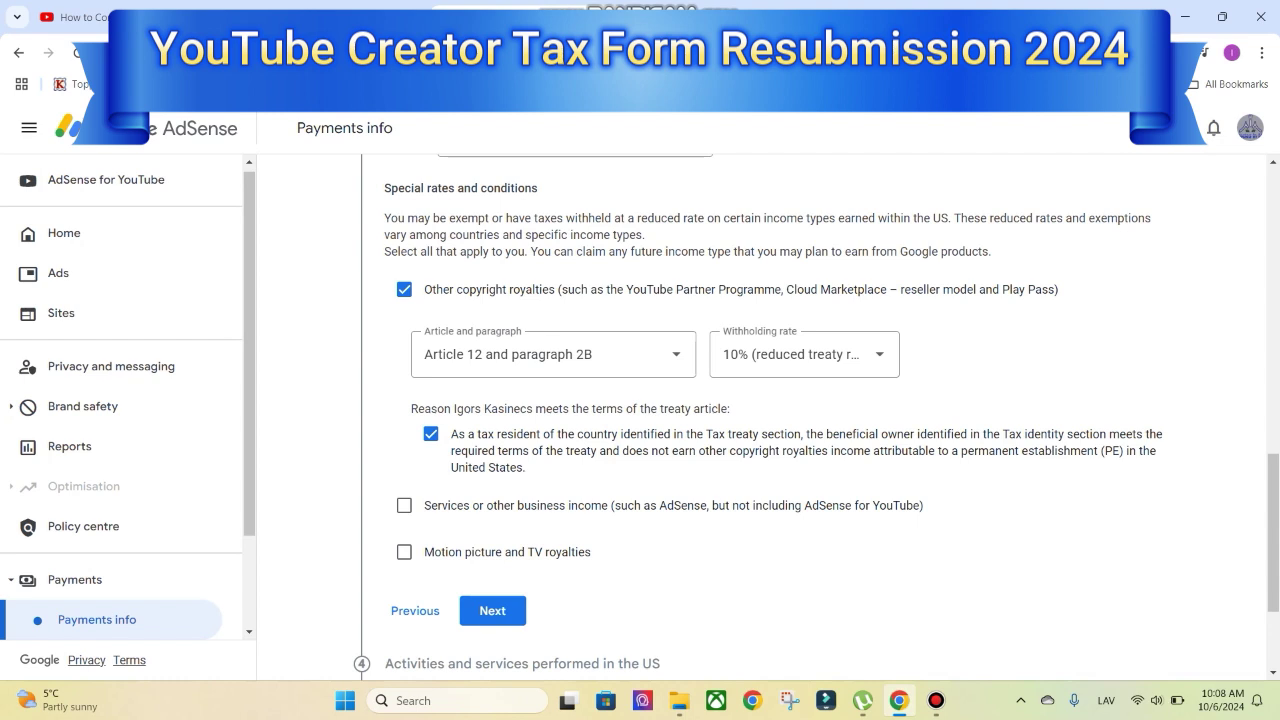
drag(451, 434, 526, 467)
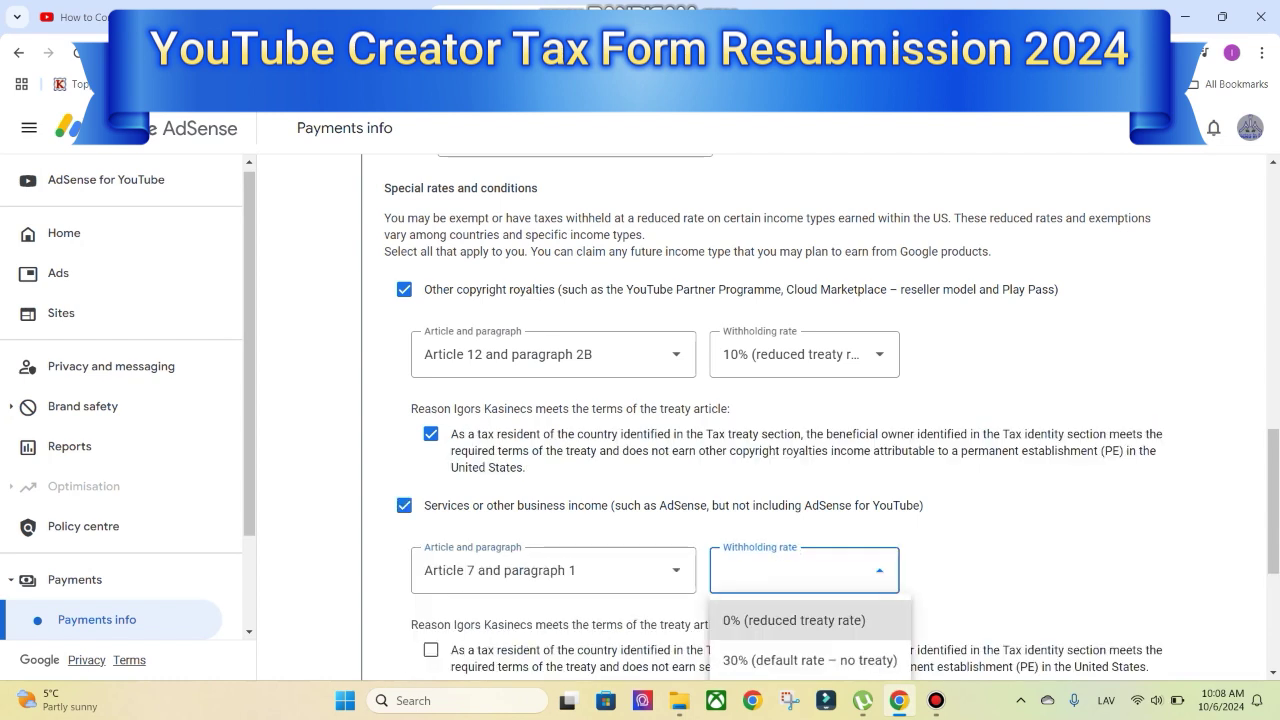
Set the services or other business income withholding to the 0% reduced treaty rate and confirm its treaty terms are met
click(794, 620)
drag(1273, 502, 1273, 566)
click(431, 490)
Claim motion picture and TV royalties under Article 12 and paragraph 2B at the 10% reduced treaty rate, confirming the treaty terms are met
click(404, 545)
click(580, 427)
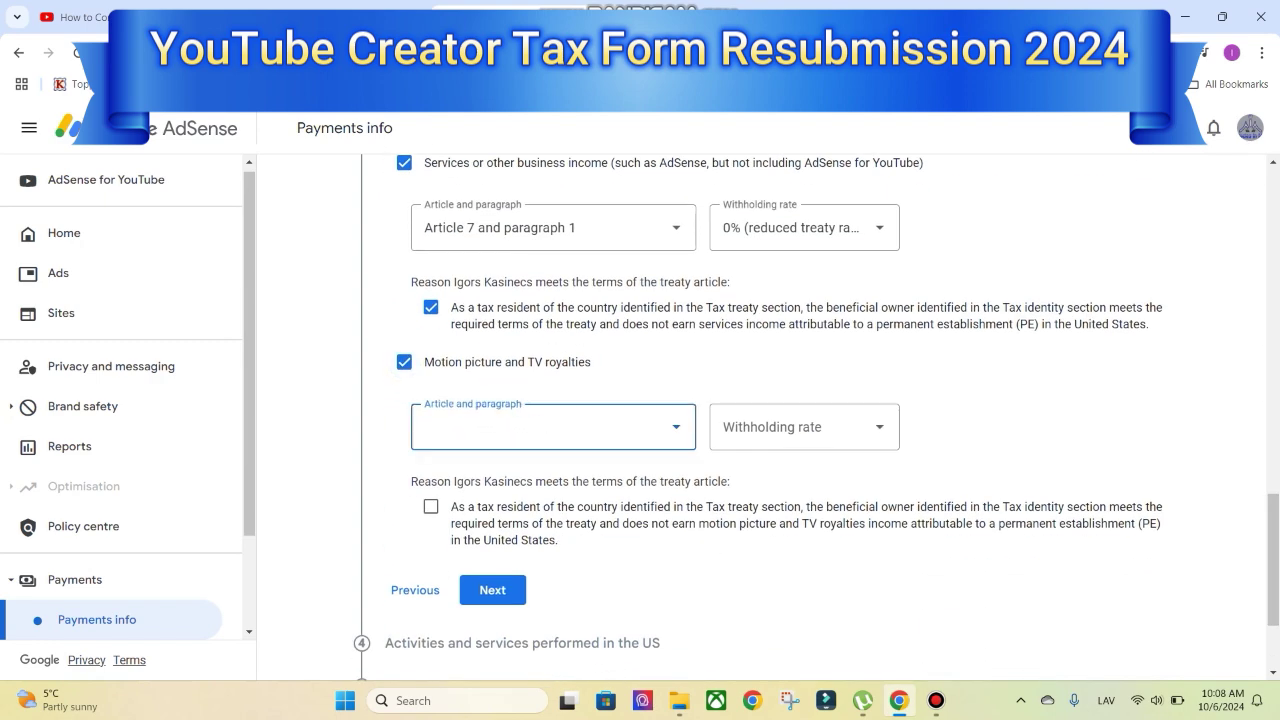
key(Return)
key(Down)
key(Return)
key(Tab)
key(Return)
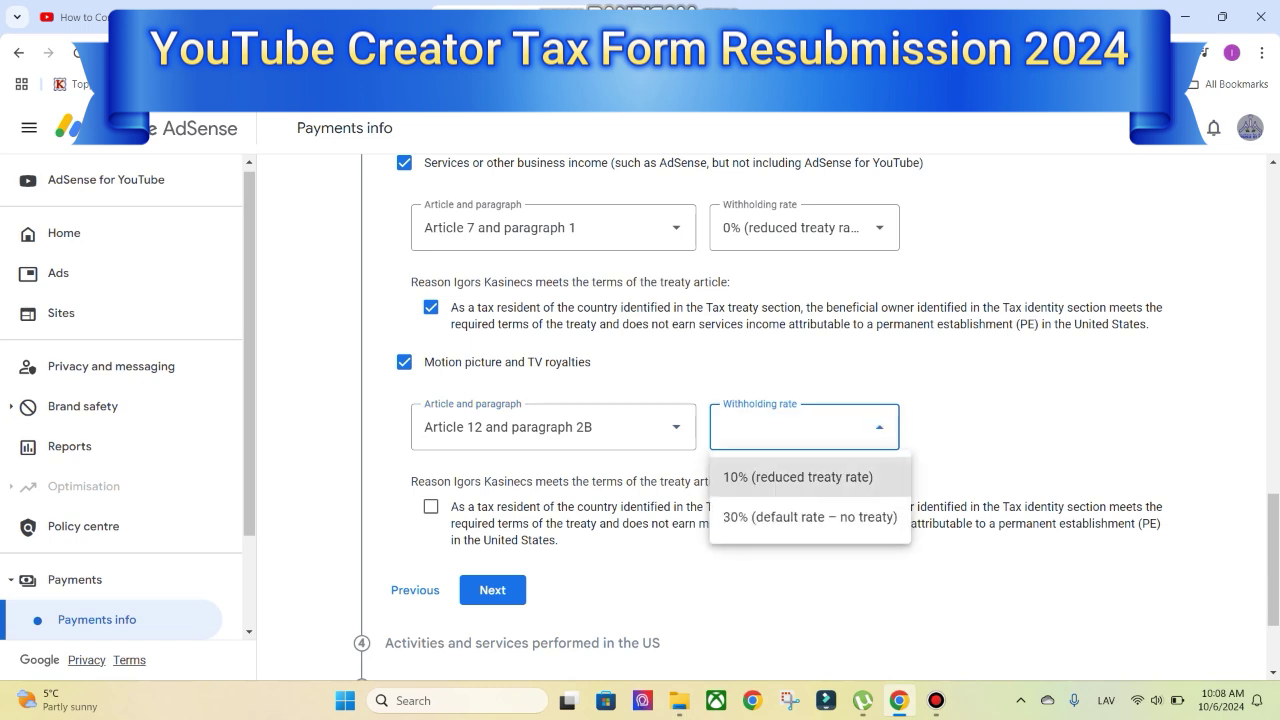
key(Return)
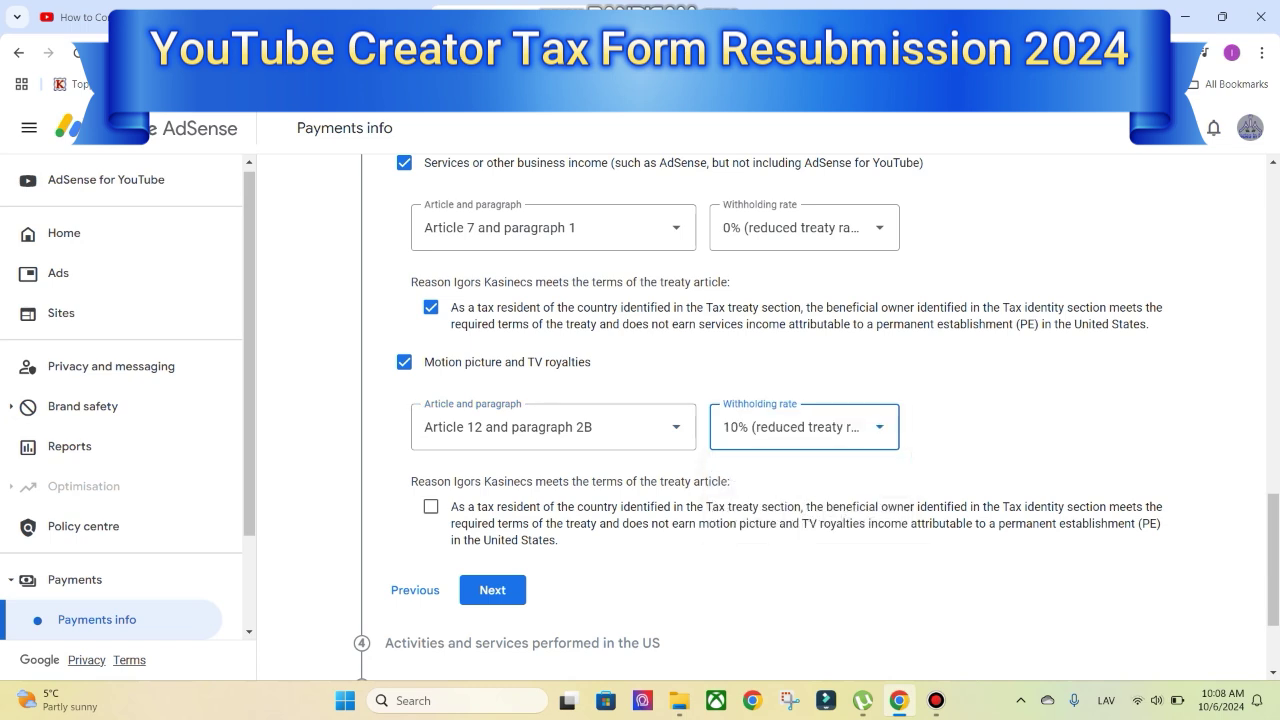
key(Tab)
key(space)
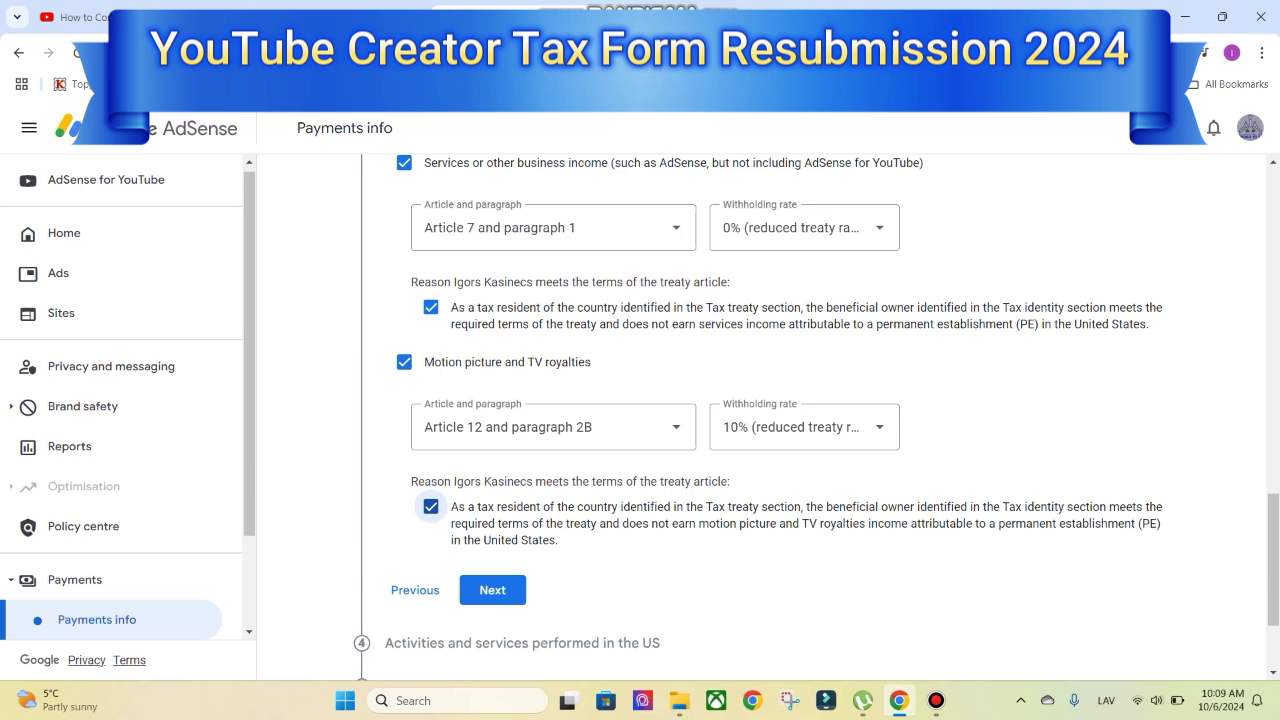
Review the tax residency statement for motion picture and TV royalties and continue to the section on activities performed in the US
drag(451, 507, 560, 541)
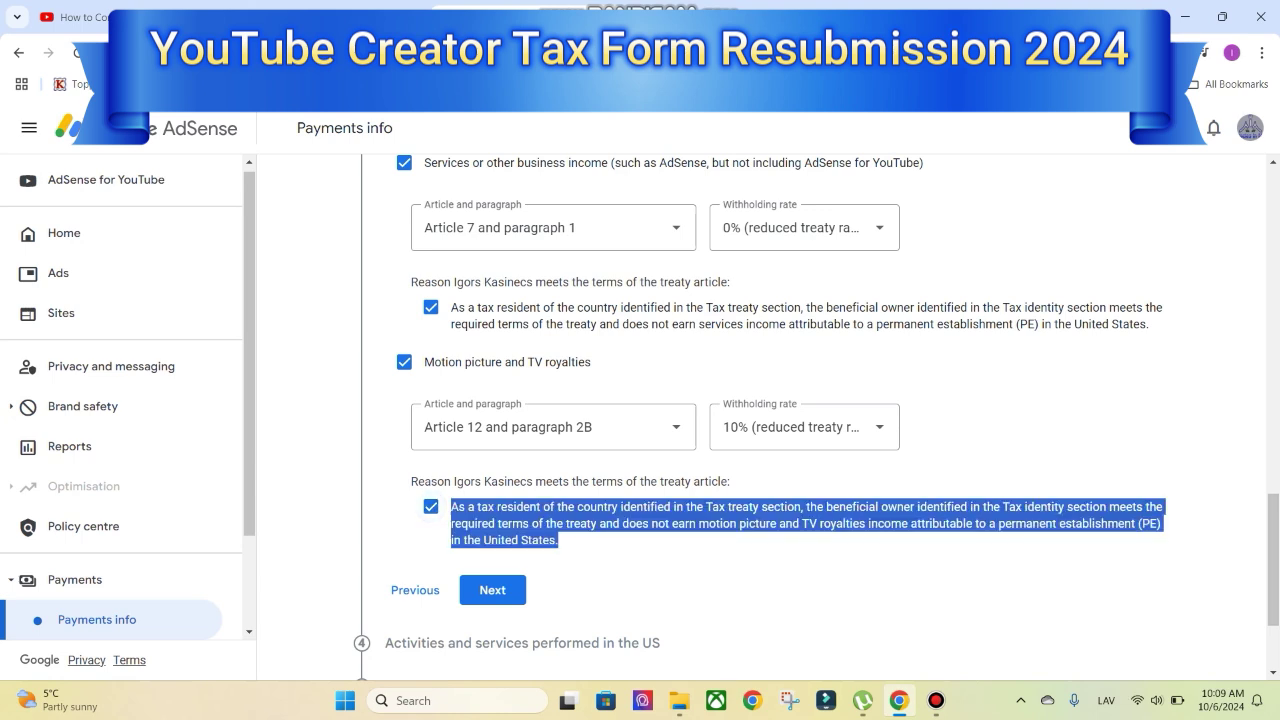
click(720, 568)
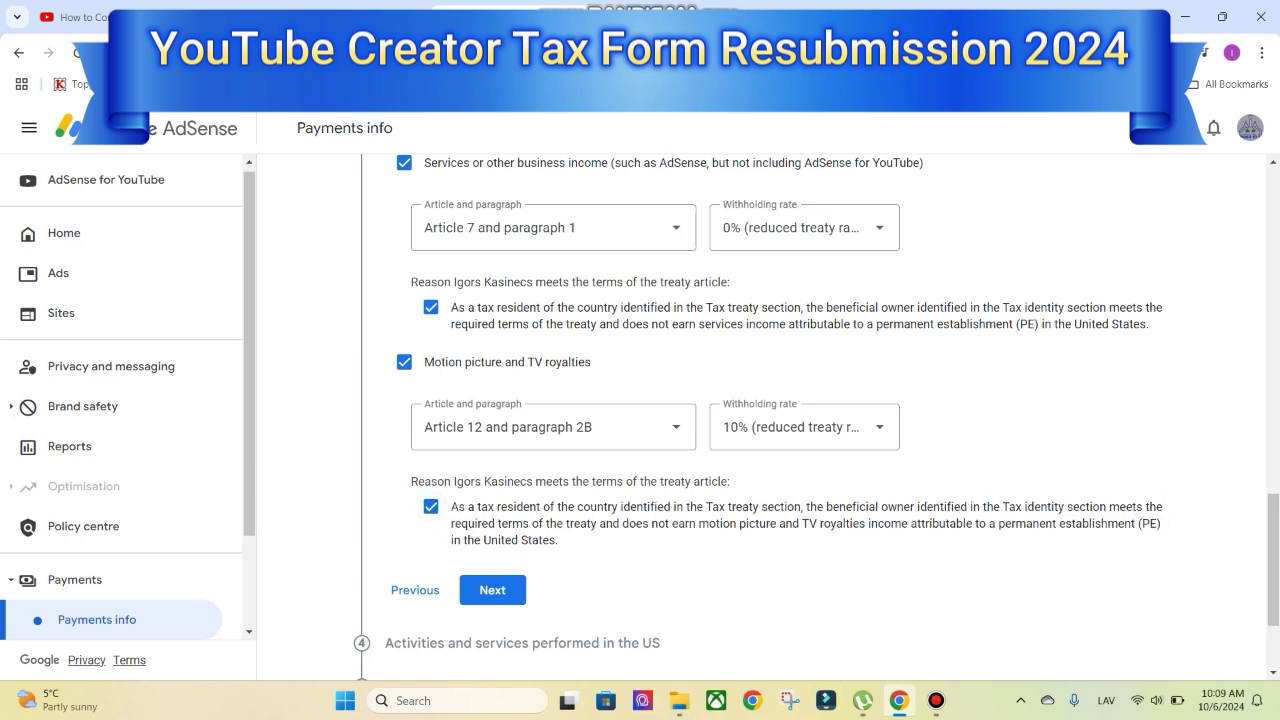
drag(451, 507, 560, 541)
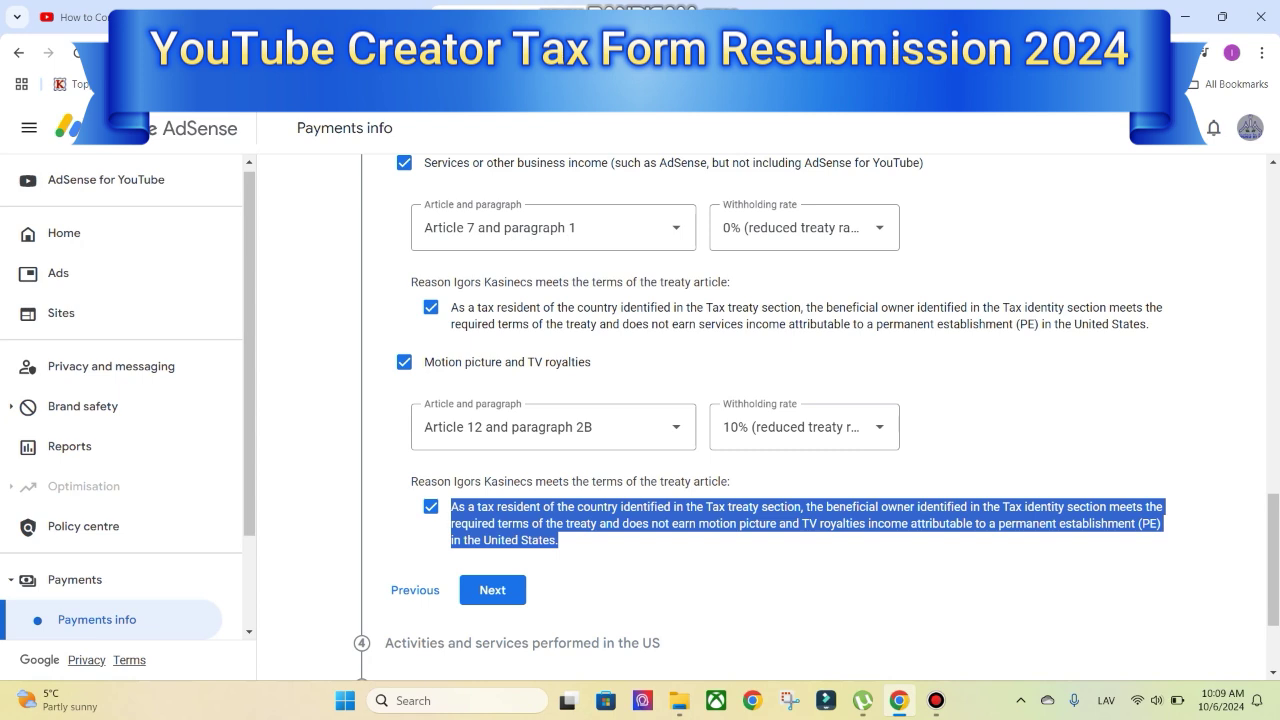
click(720, 568)
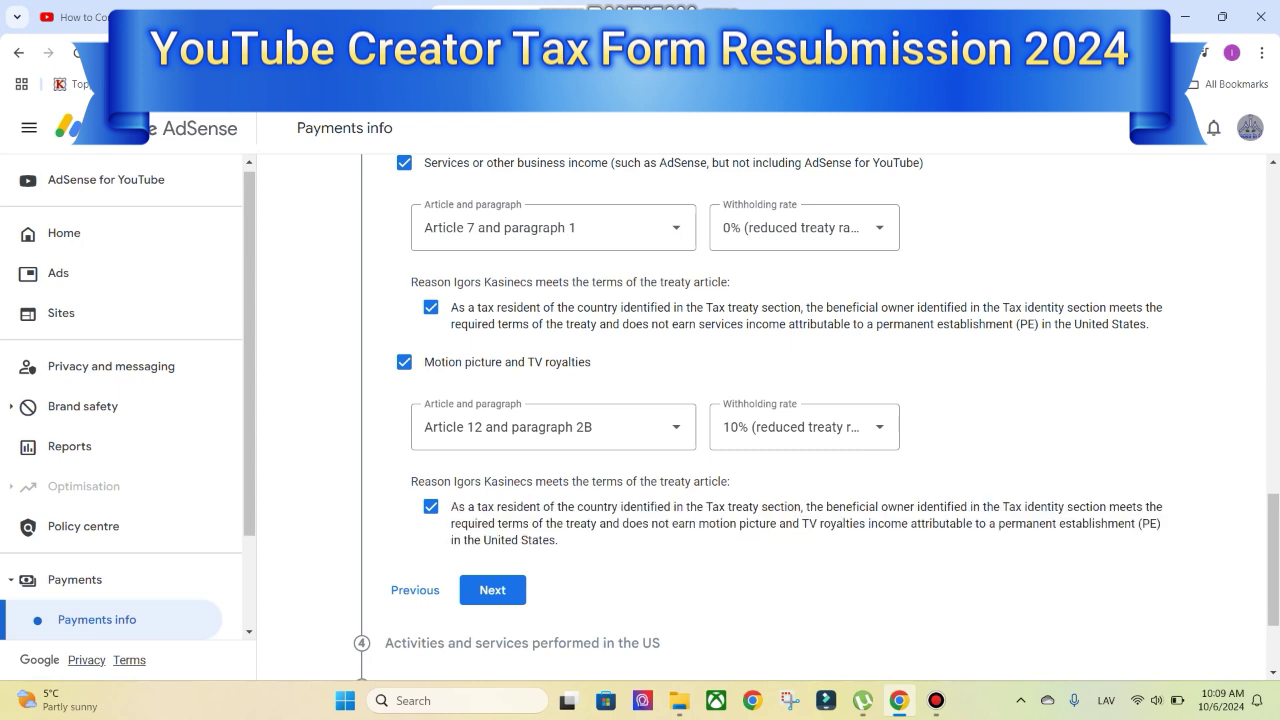
drag(451, 507, 558, 540)
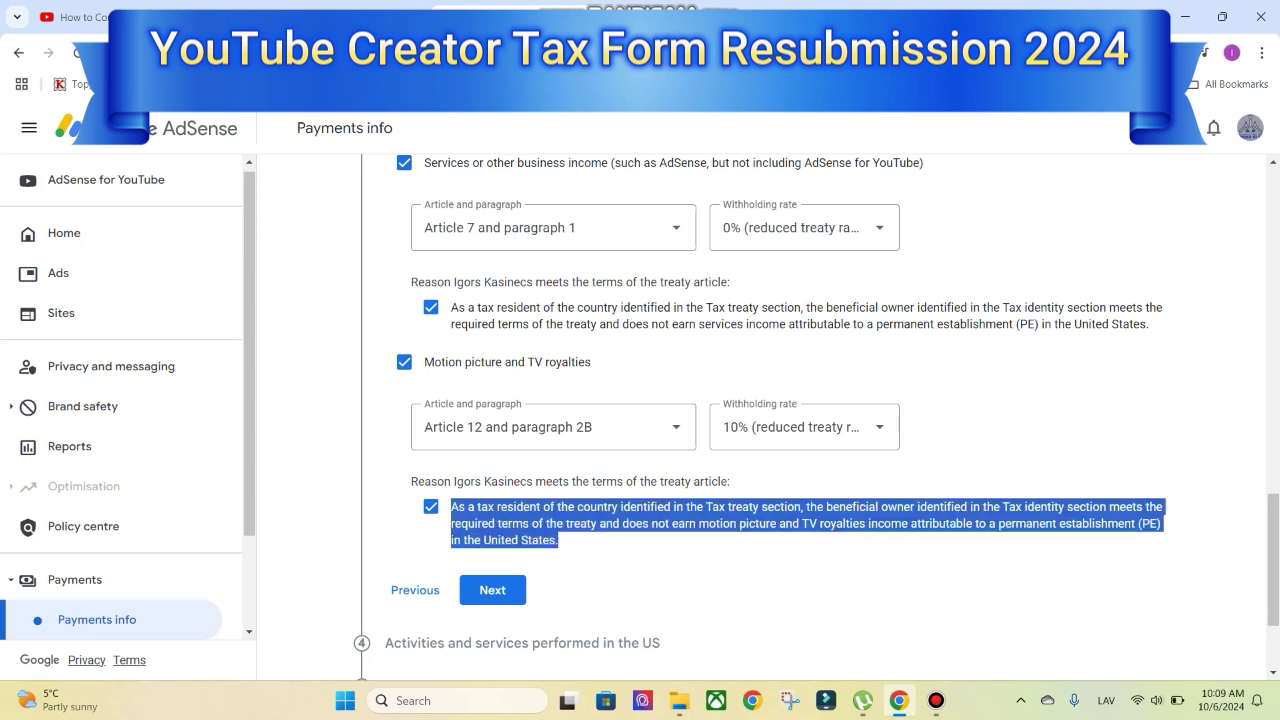
click(492, 590)
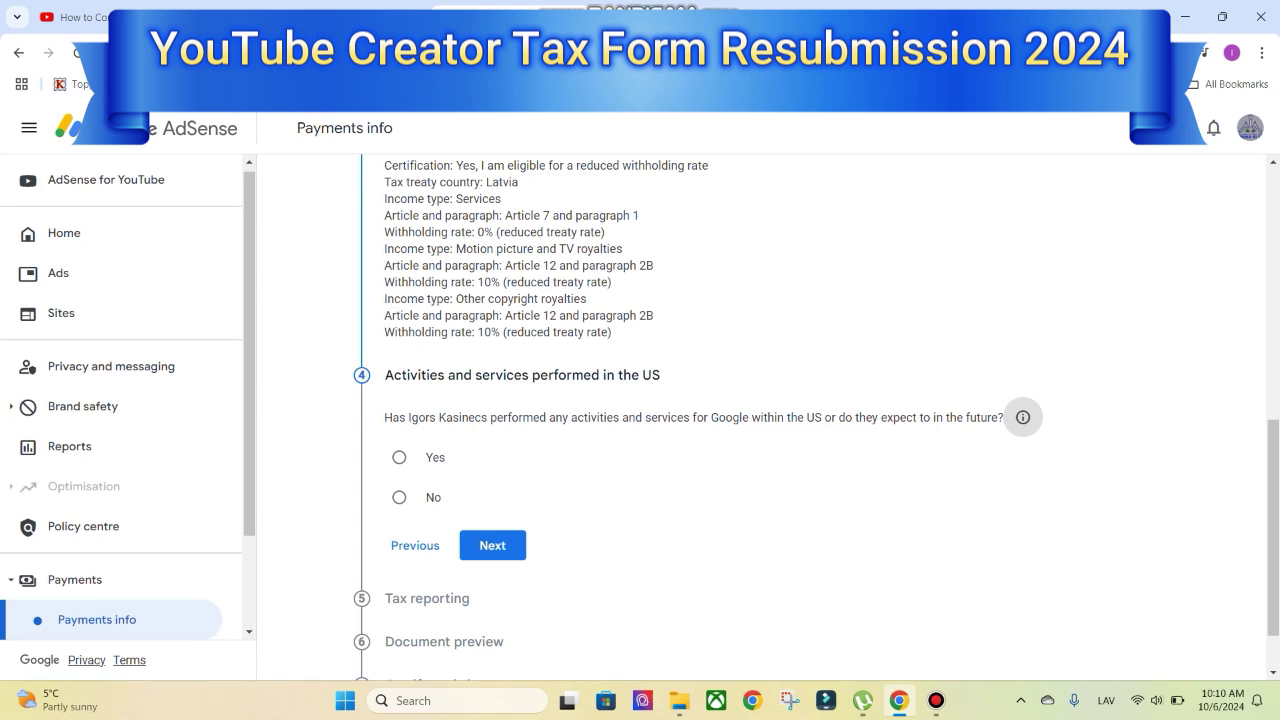
Answer No to performing activities in the US, certify that services are performed solely outside the US, and continue to tax reporting
drag(405, 418, 860, 418)
click(860, 418)
click(399, 497)
click(417, 534)
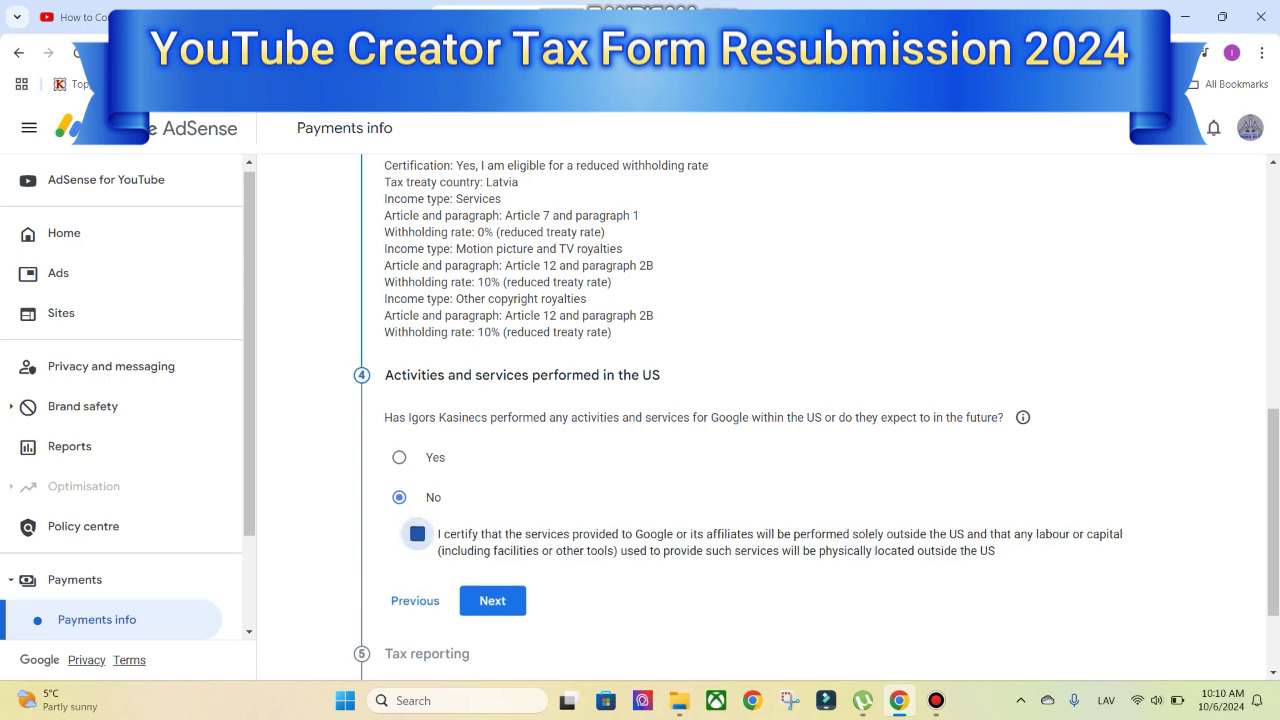
click(492, 601)
Accept the paperless delivery agreement for US tax documents and continue to the document preview
drag(1273, 500, 1273, 543)
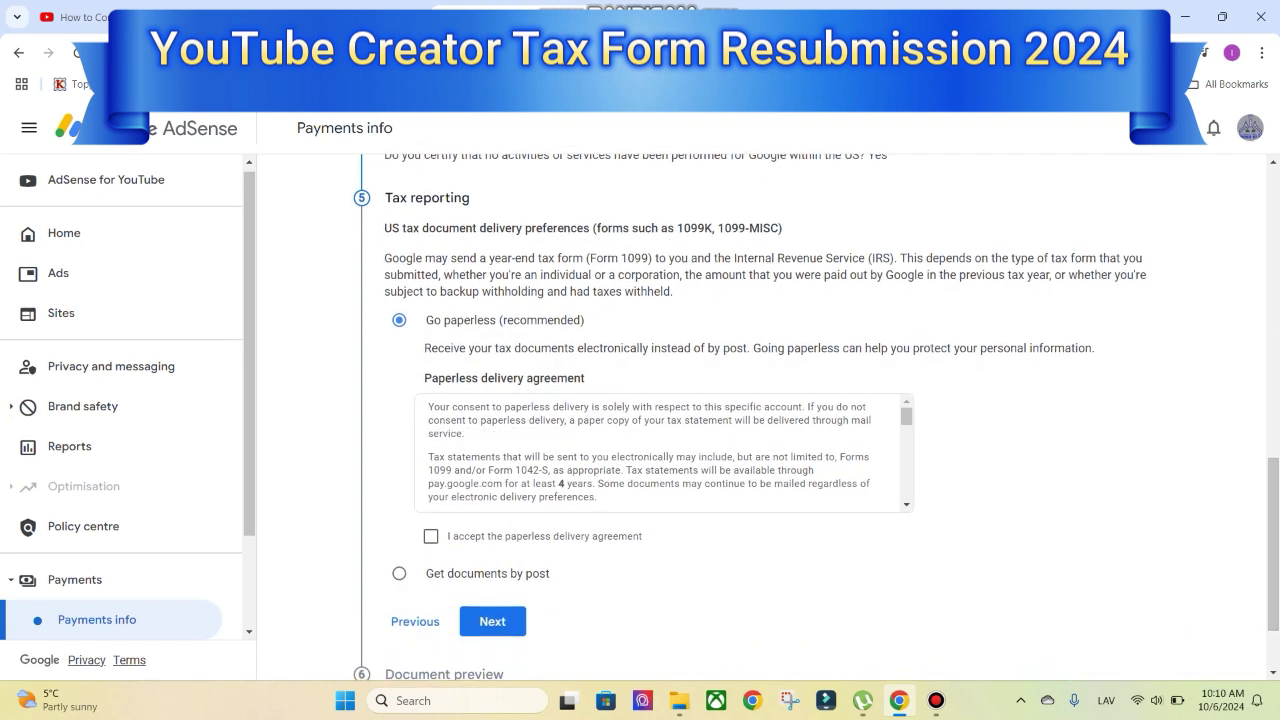
drag(384, 258, 497, 291)
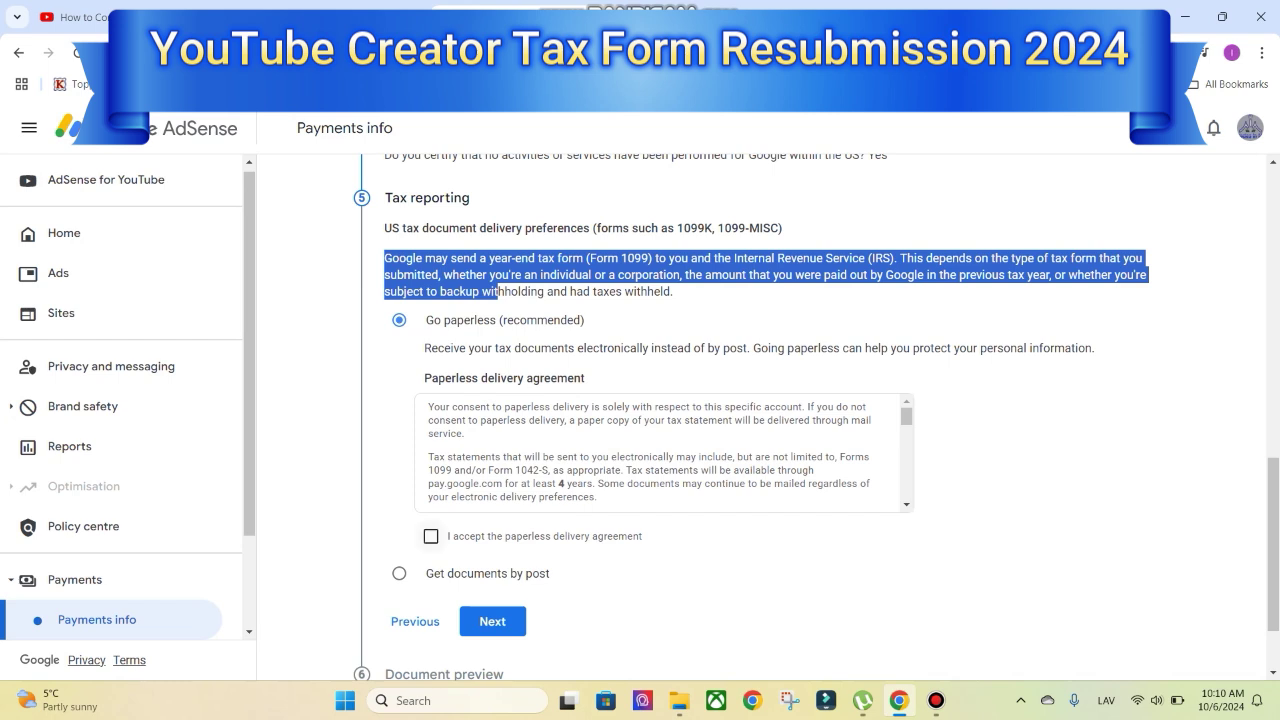
click(431, 536)
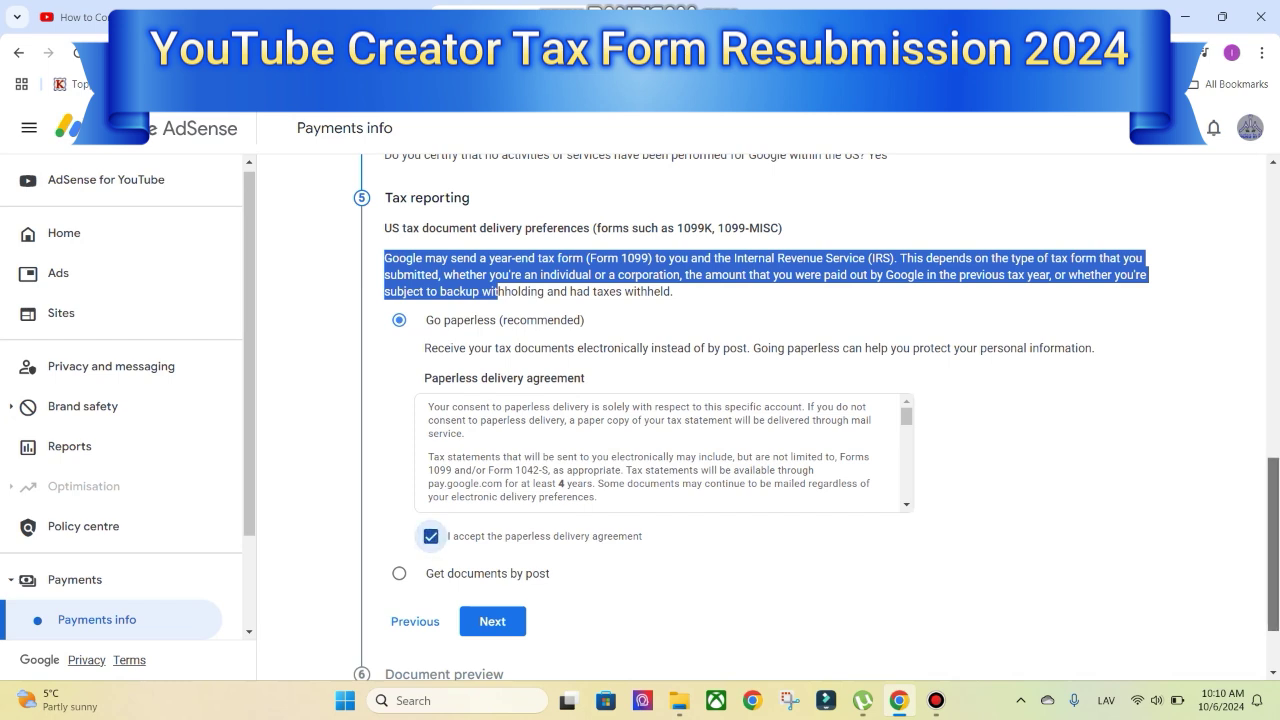
scroll(816, 418, down, 1)
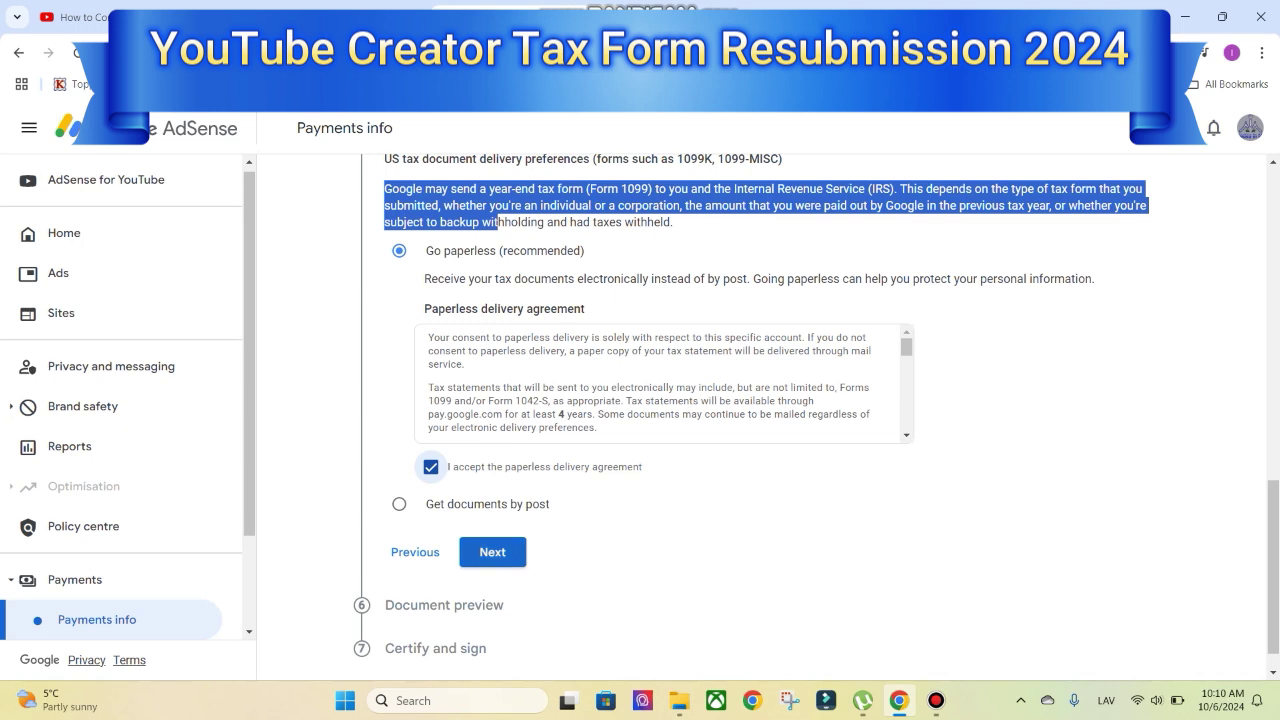
click(492, 552)
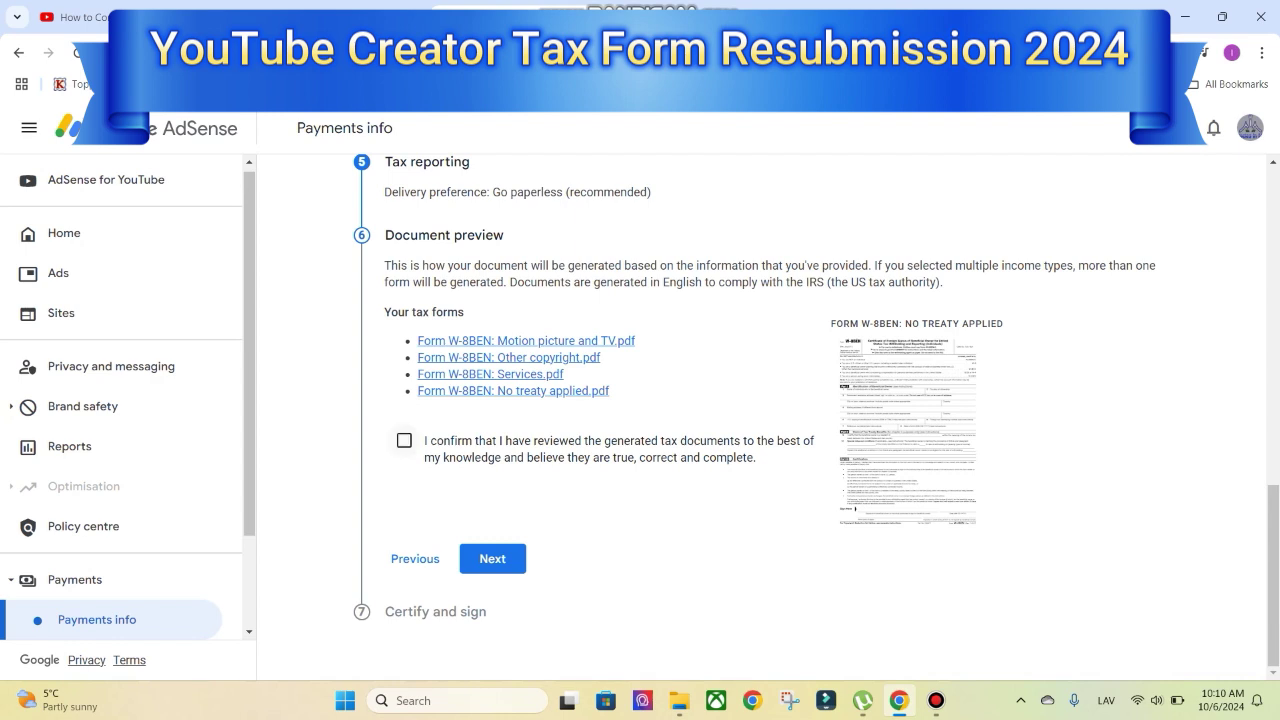
Confirm that the generated W-8BEN tax documents have been reviewed and continue to the certify and sign section
click(404, 440)
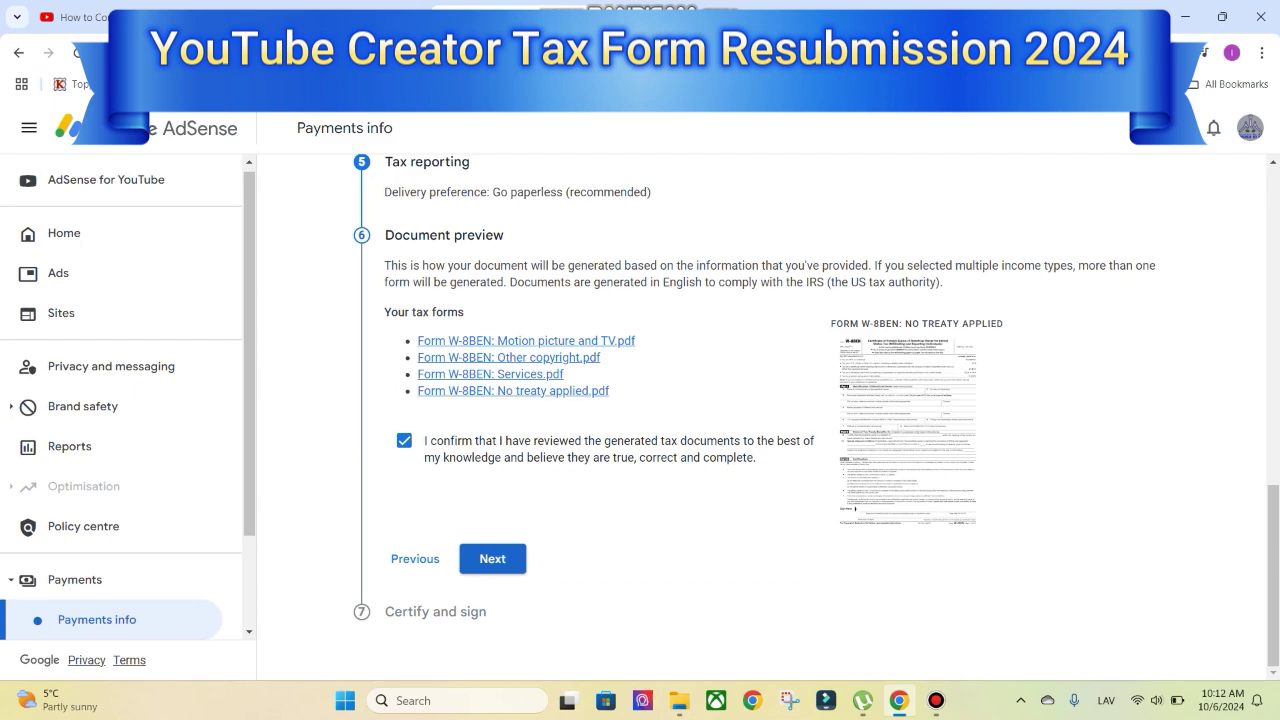
click(492, 558)
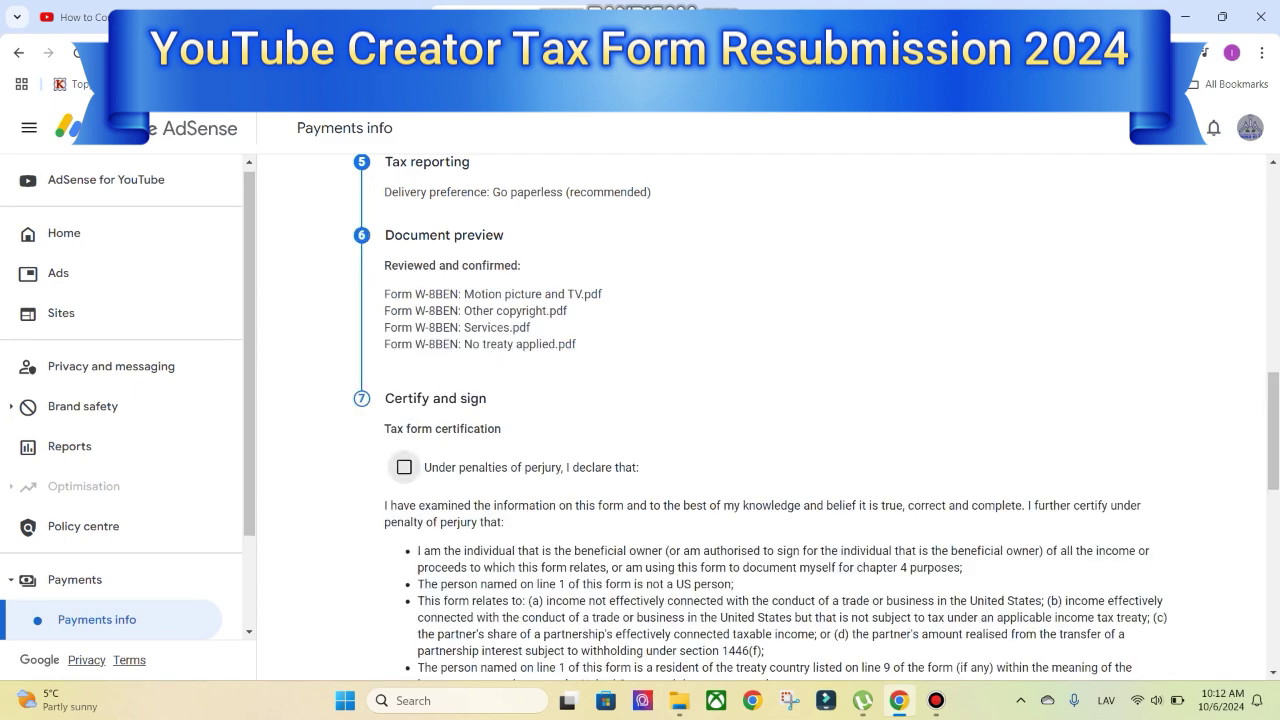
Accept the tax form certification under penalties of perjury and review its declaration text
scroll(816, 418, down, 2)
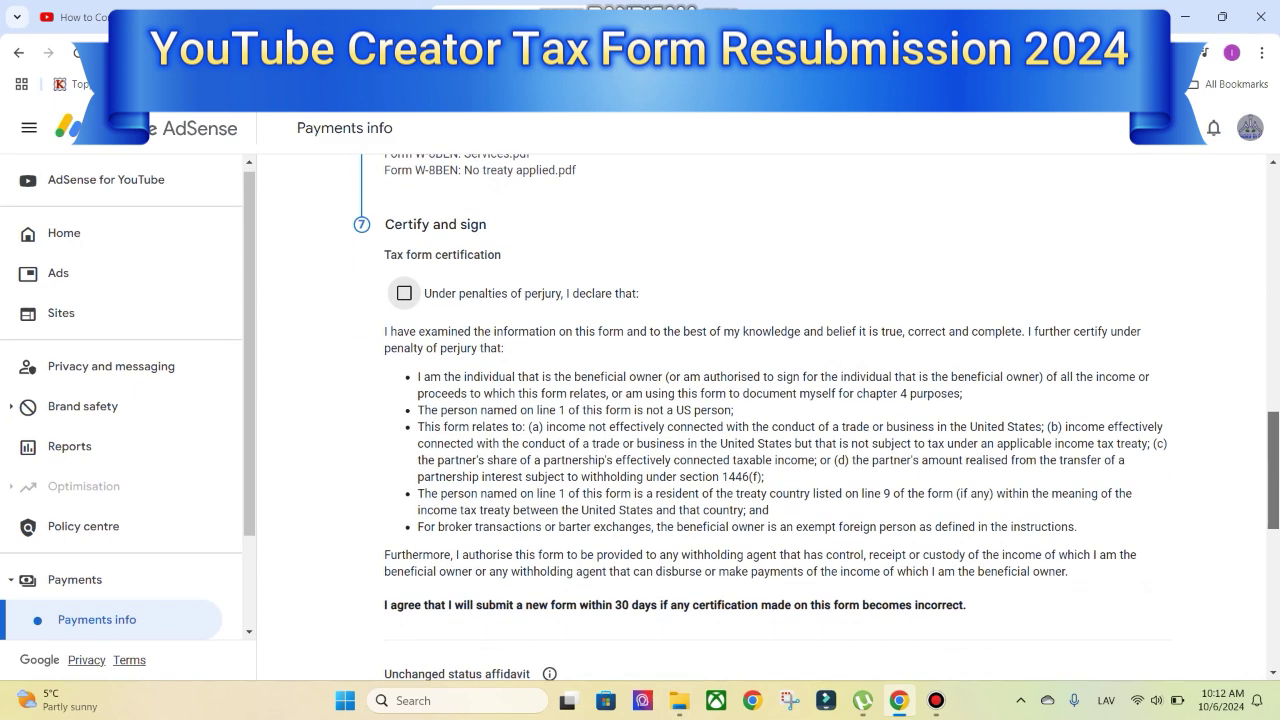
click(404, 293)
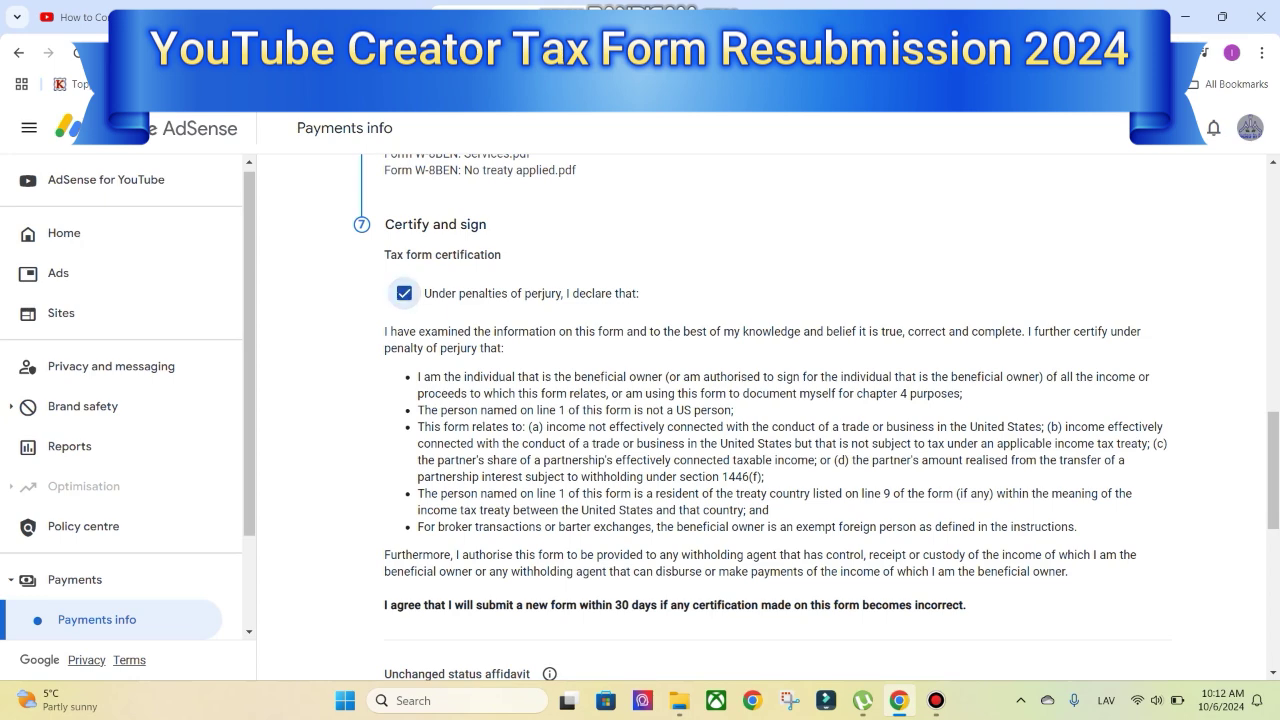
drag(384, 331, 886, 554)
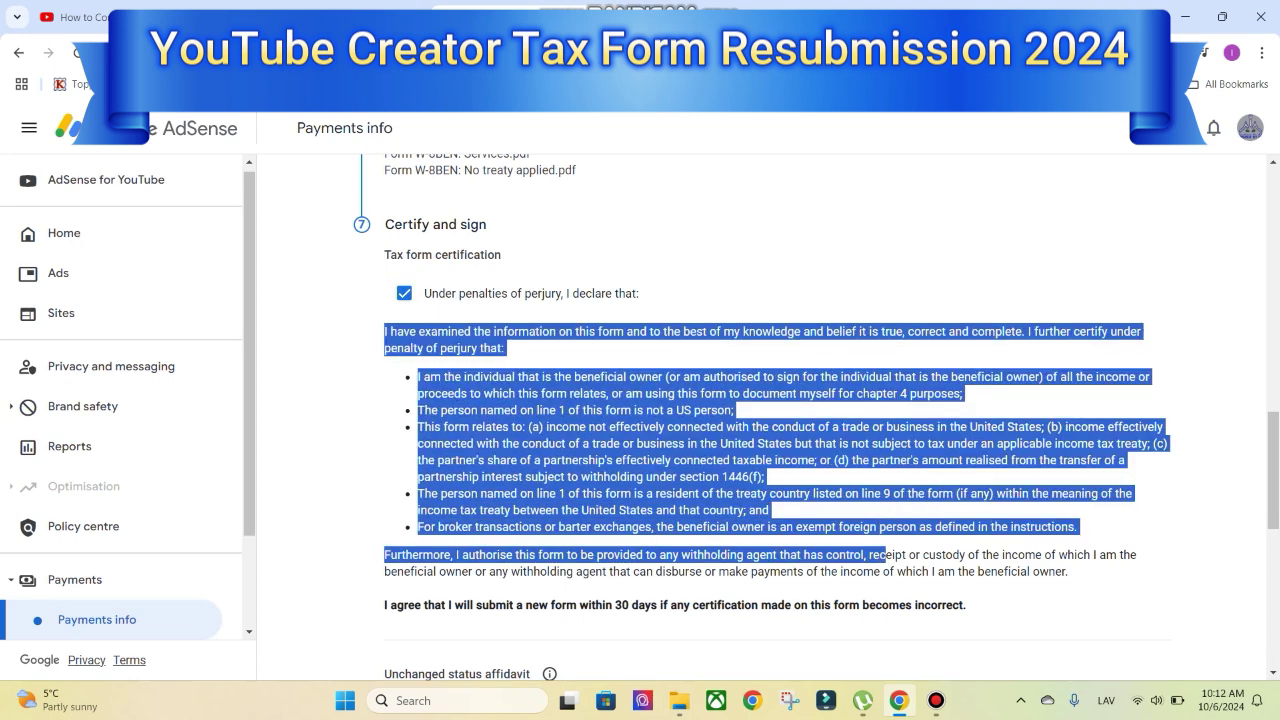
click(886, 555)
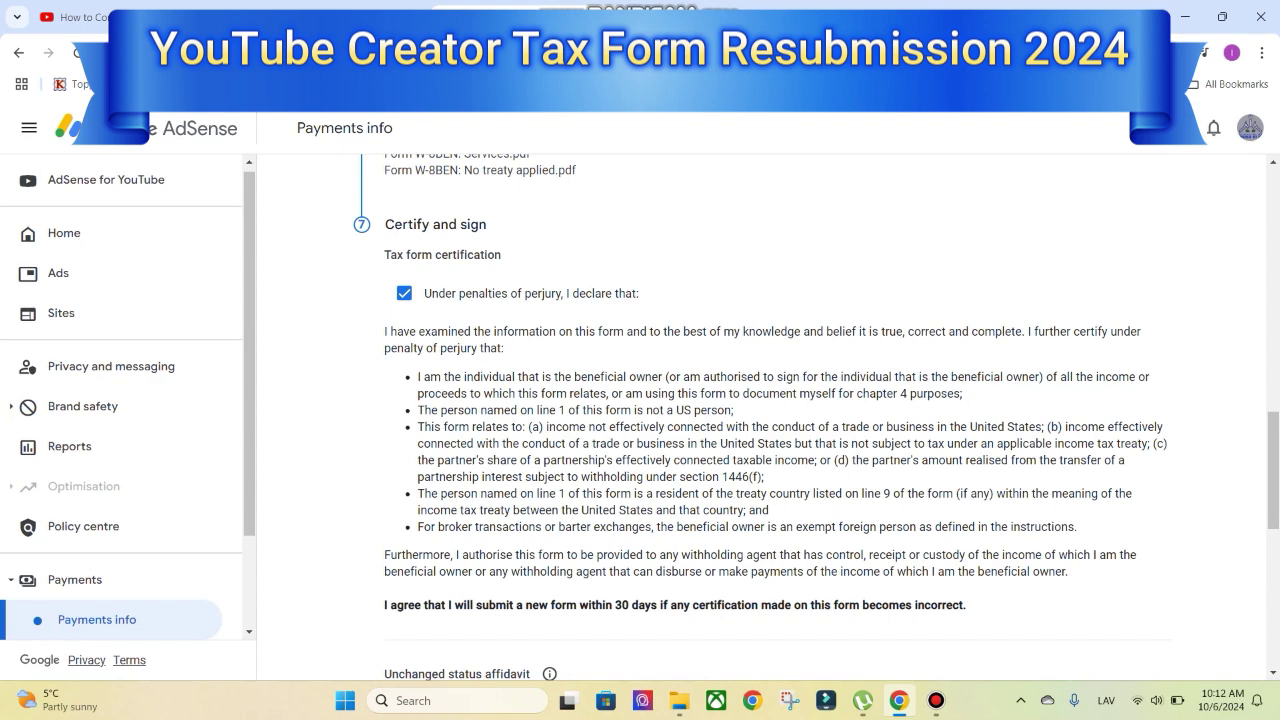
drag(384, 255, 966, 605)
click(985, 606)
Certify the unchanged status affidavit with year 2024 and enter 06.10.2024 as the description and date of changes
scroll(1273, 470, down, 3)
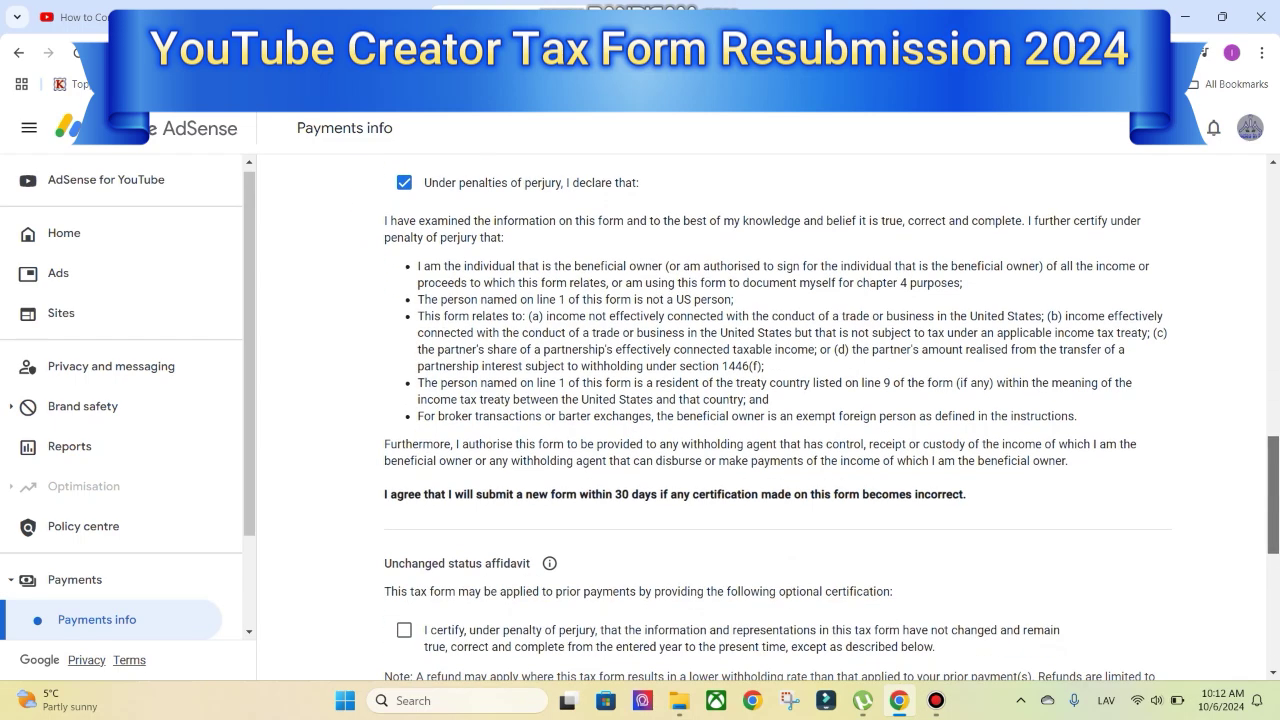
scroll(1273, 470, down, 5)
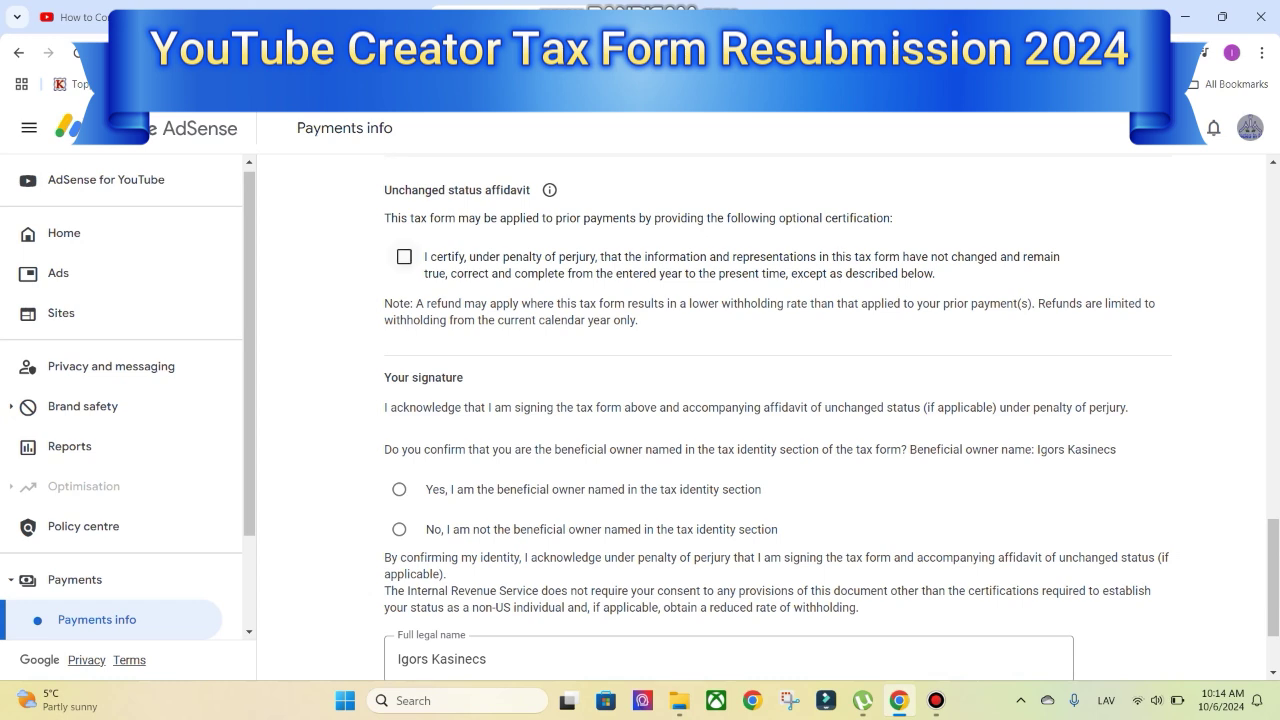
click(404, 256)
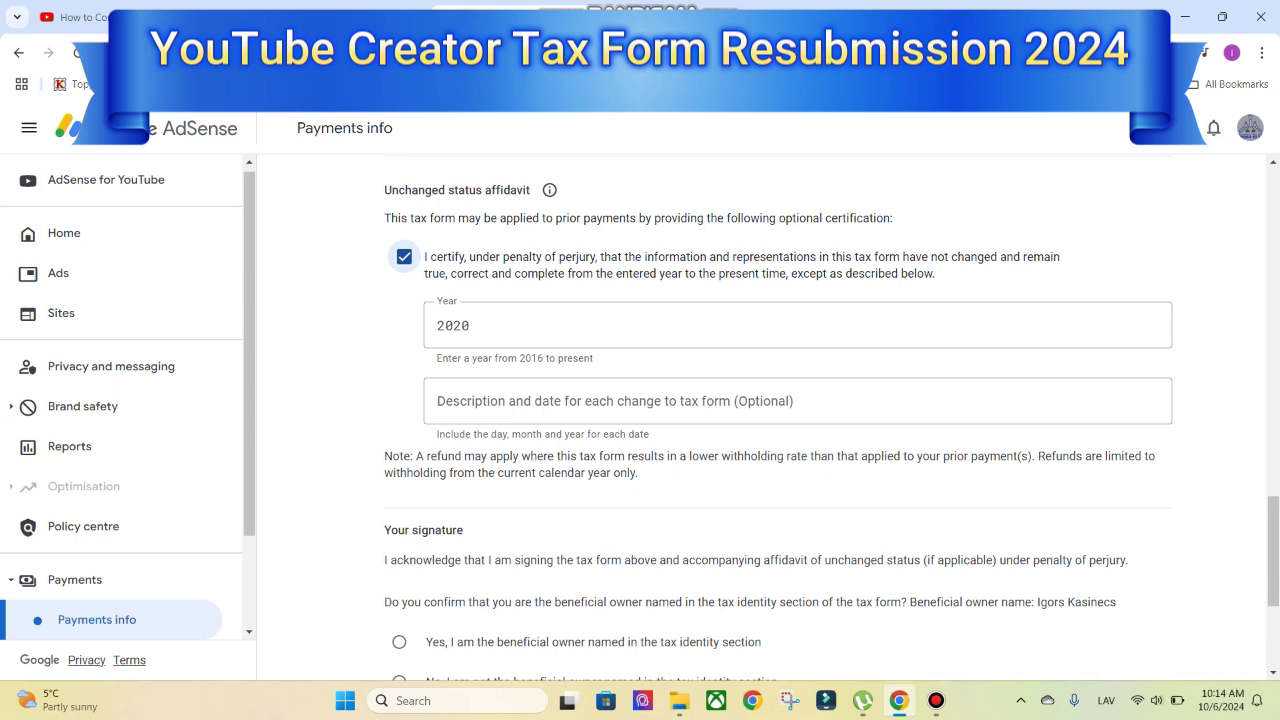
drag(473, 326, 462, 326)
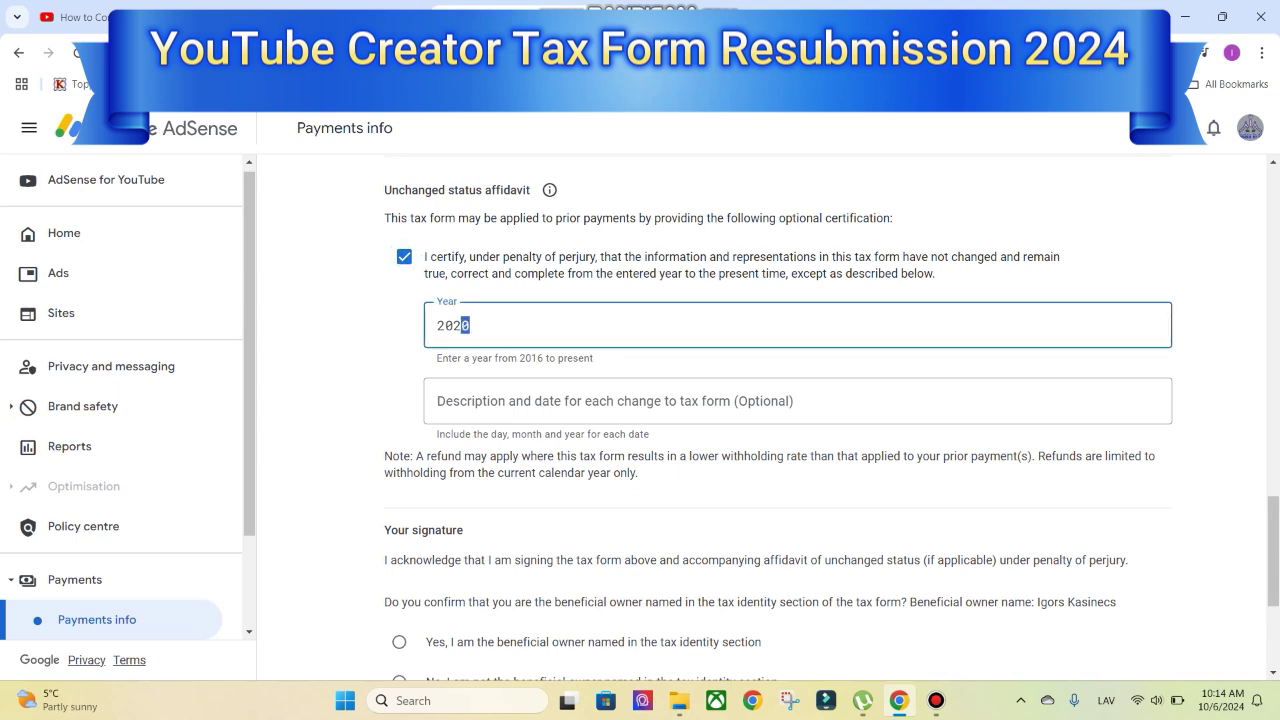
text(4)
key(Tab)
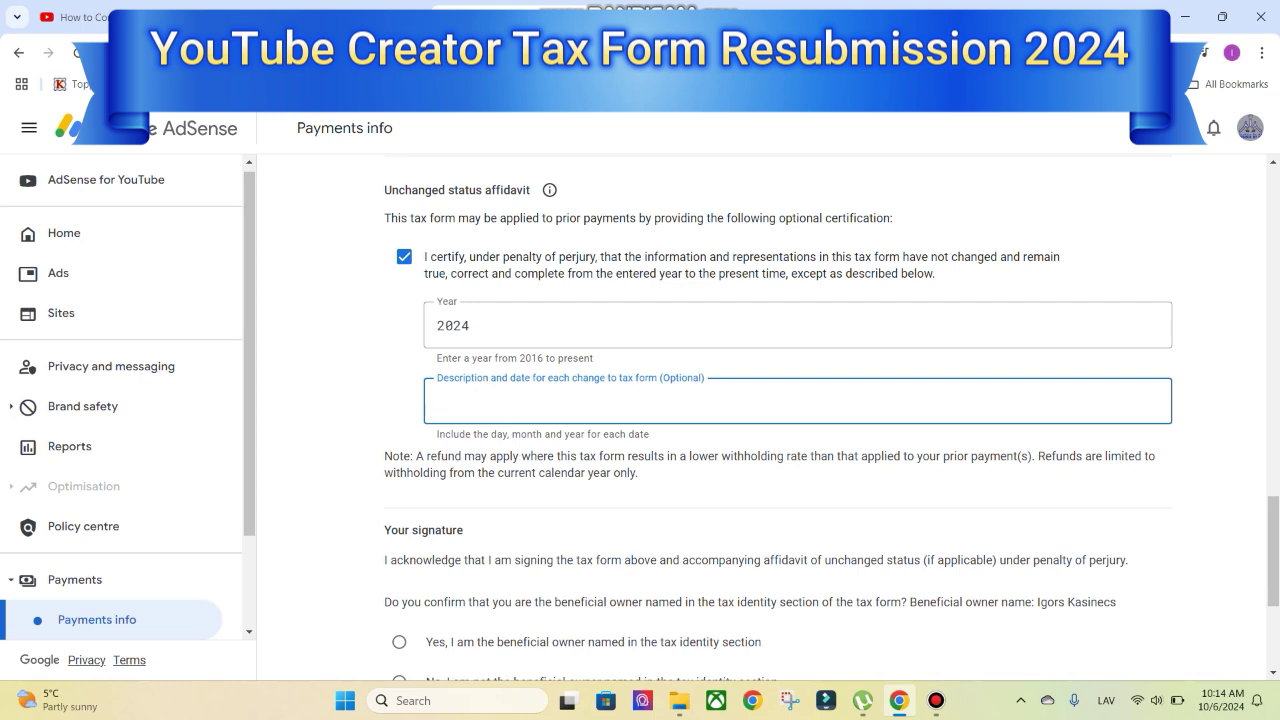
text(06.10.2024)
Answer Yes to being the beneficial owner named in the tax identity section and submit the tax form
scroll(778, 420, down, 2)
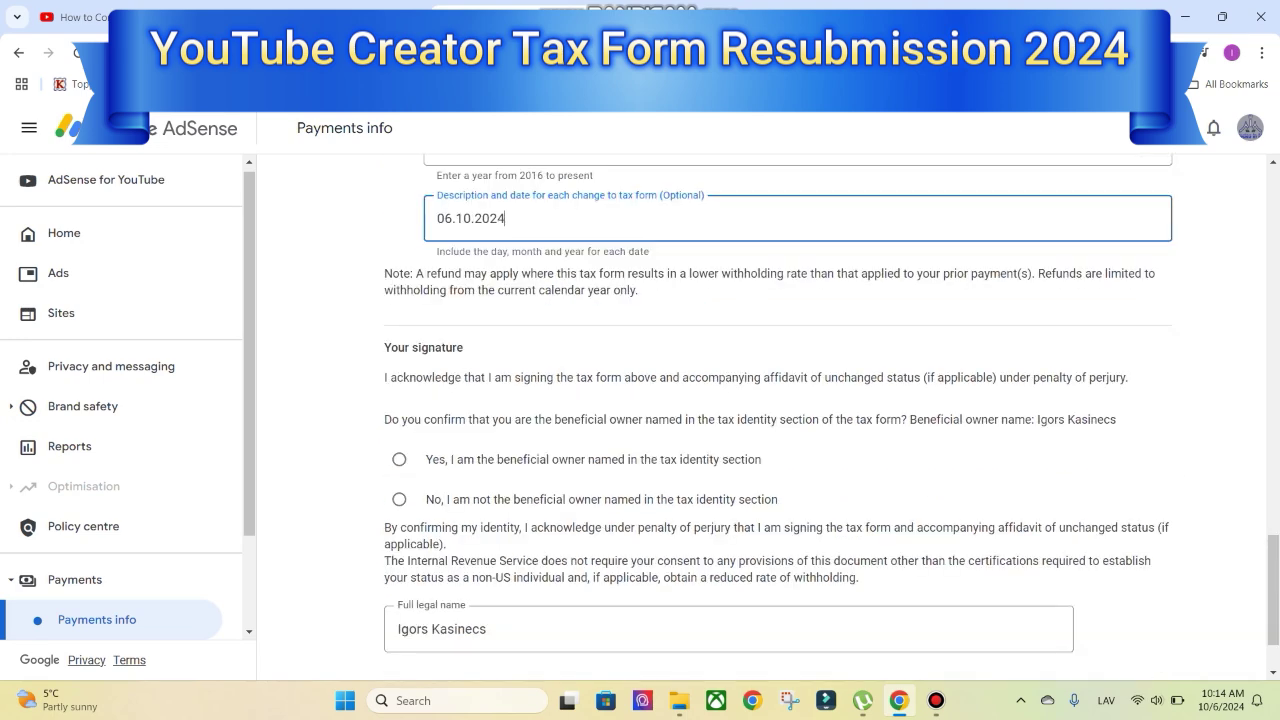
click(399, 460)
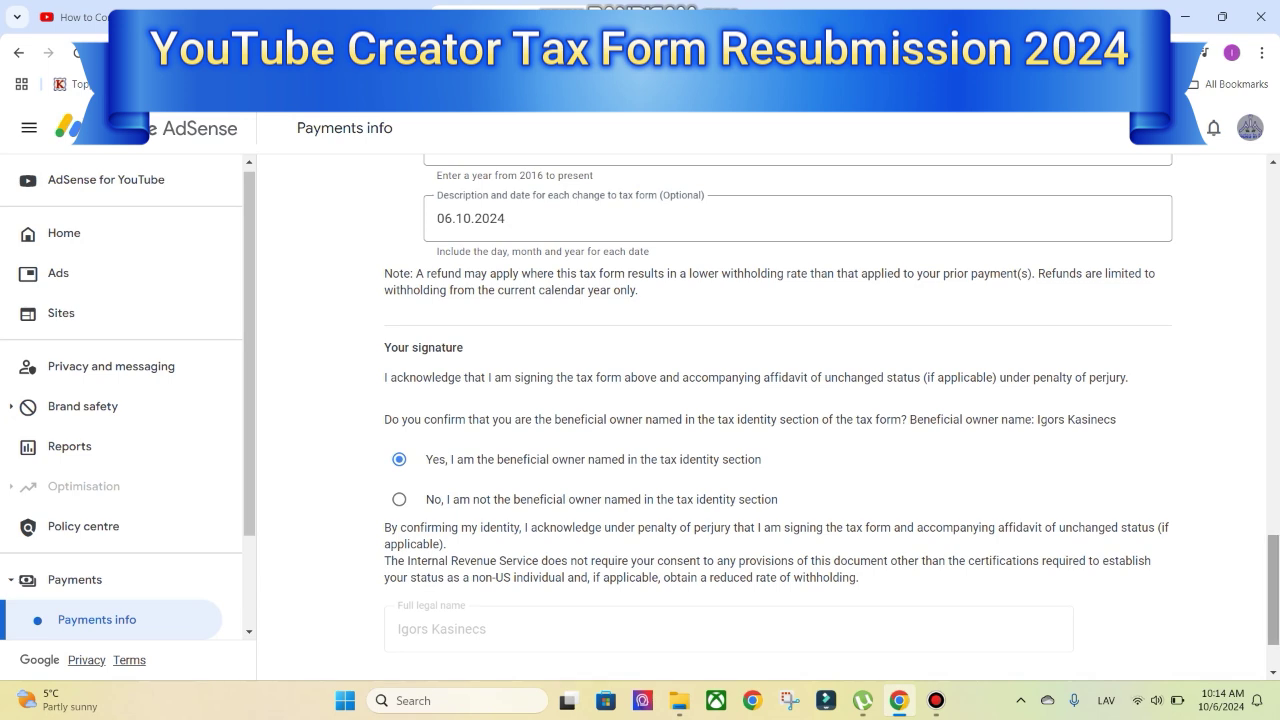
scroll(778, 420, down, 1)
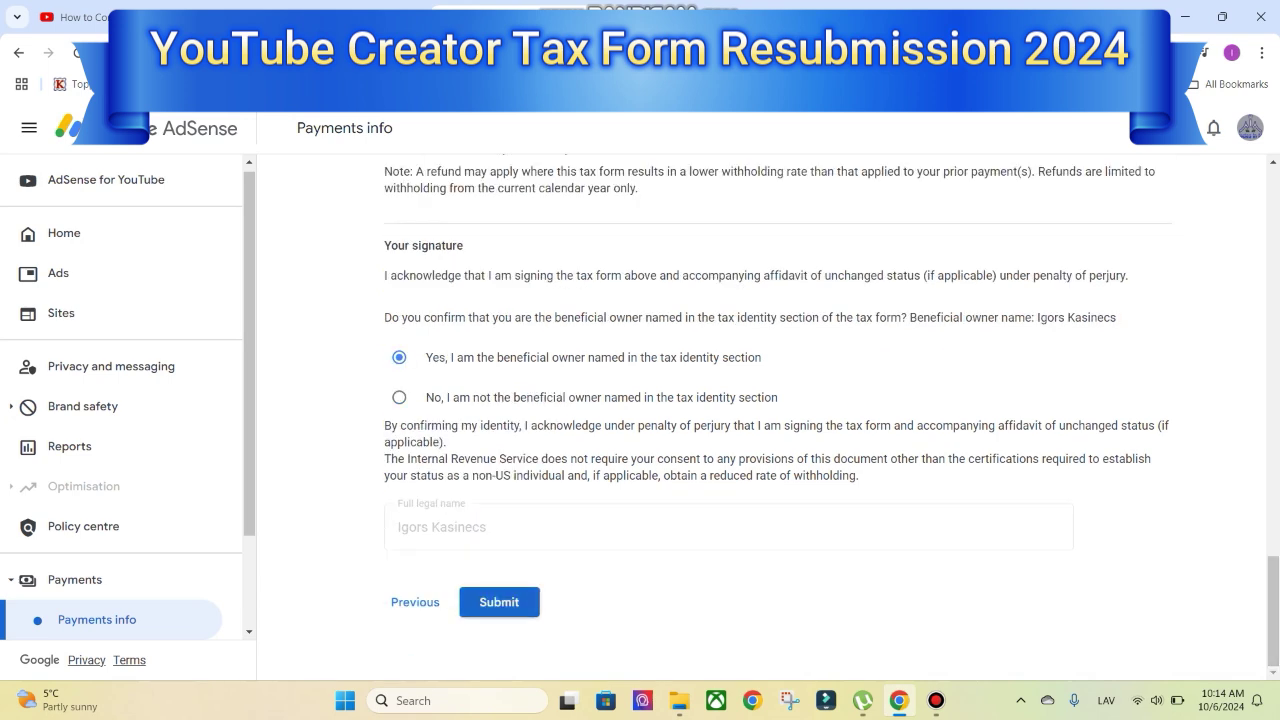
click(499, 601)
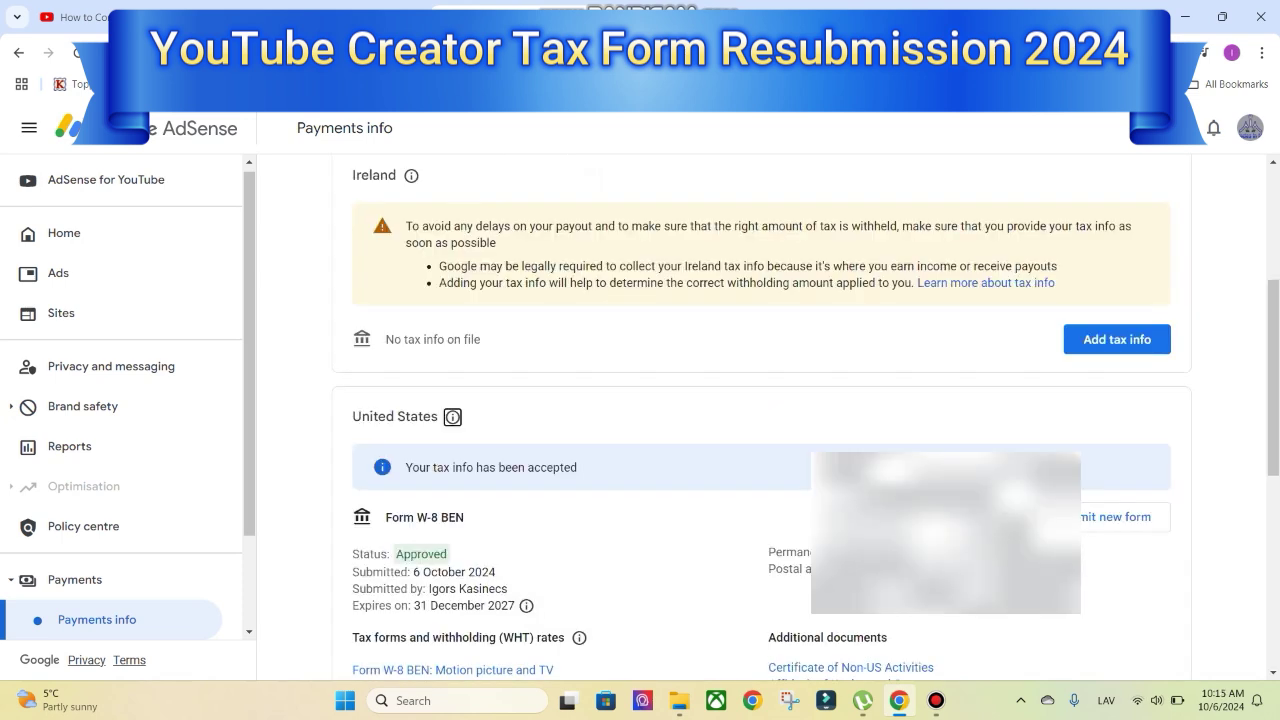
Check the expiry date of the submitted United States Form W-8BEN
drag(414, 605, 532, 606)
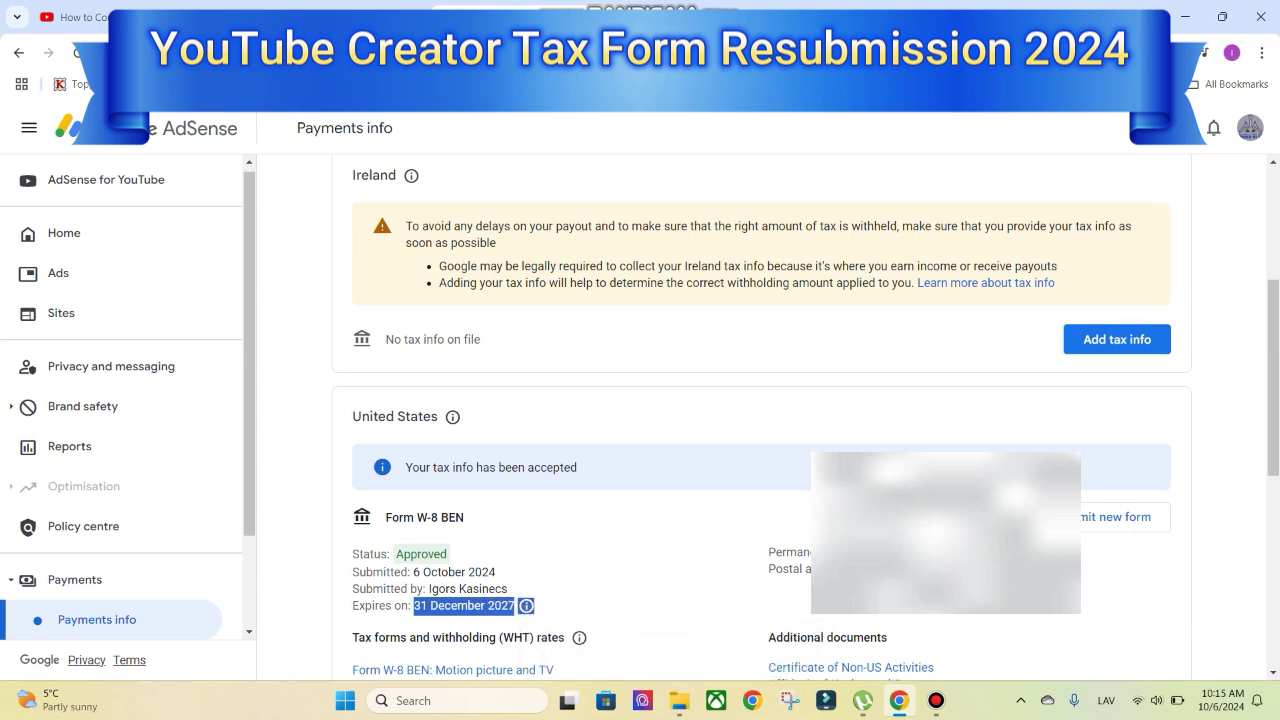
click(600, 600)
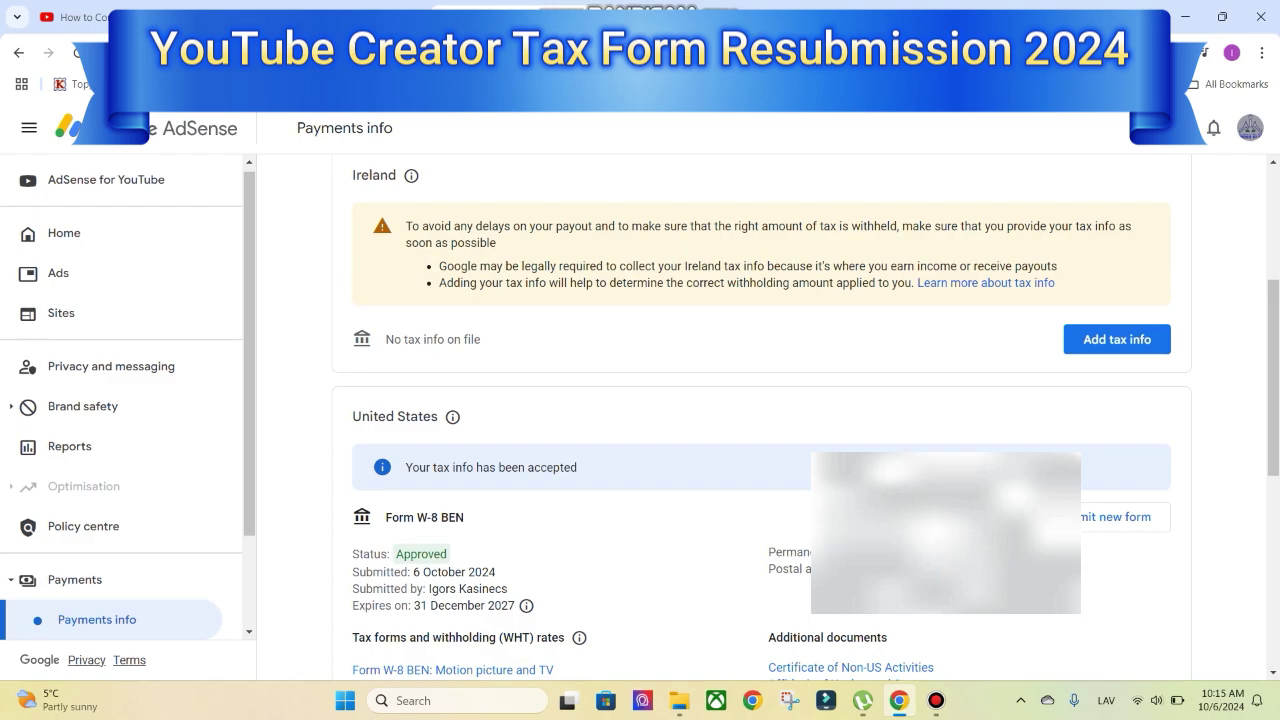